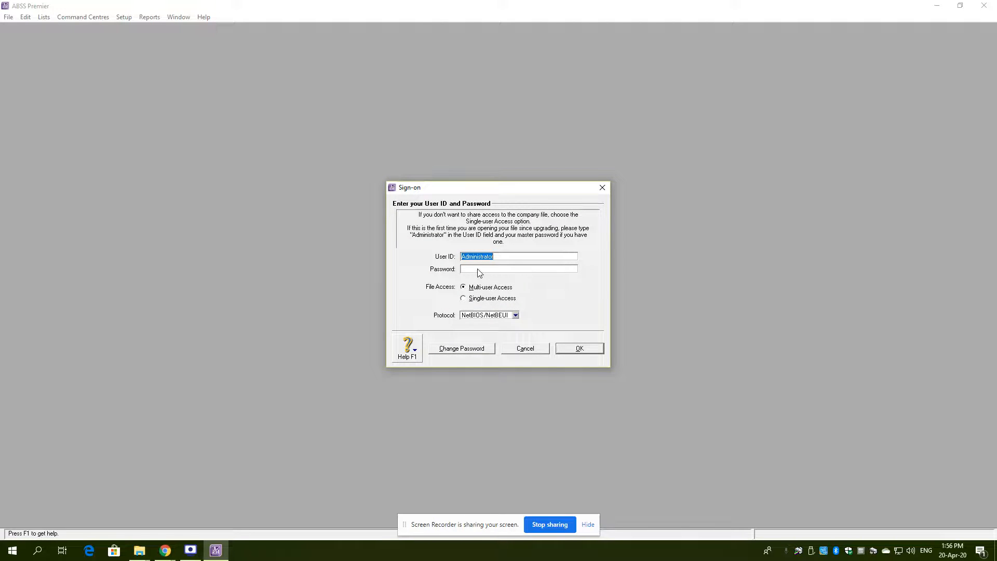
Sign on to the Sari Pan Pacific file, defer activation to trial mode, and skip data verification.
type("2 AKT")
left_click(568, 348)
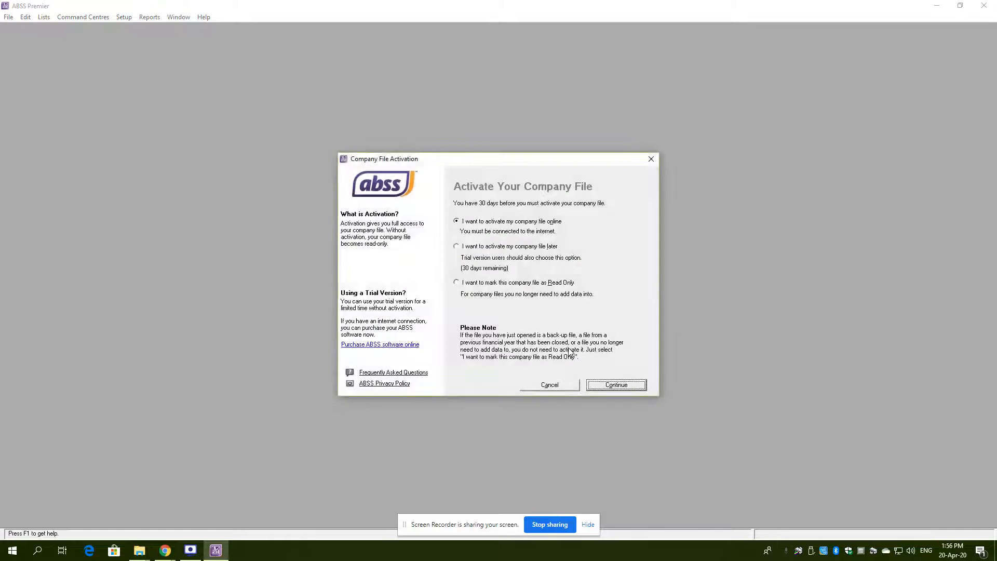
left_click(471, 248)
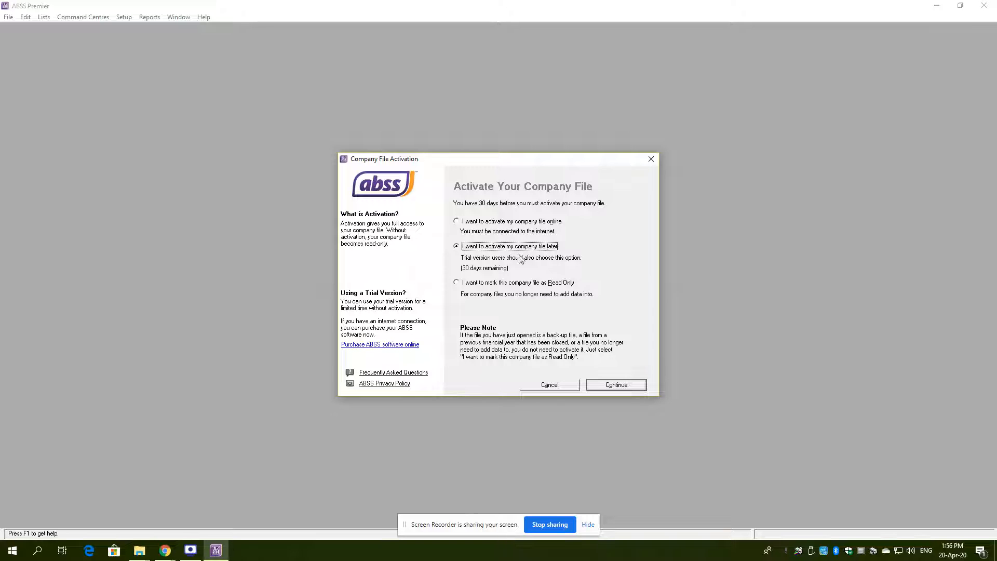
left_click(608, 390)
left_click(609, 389)
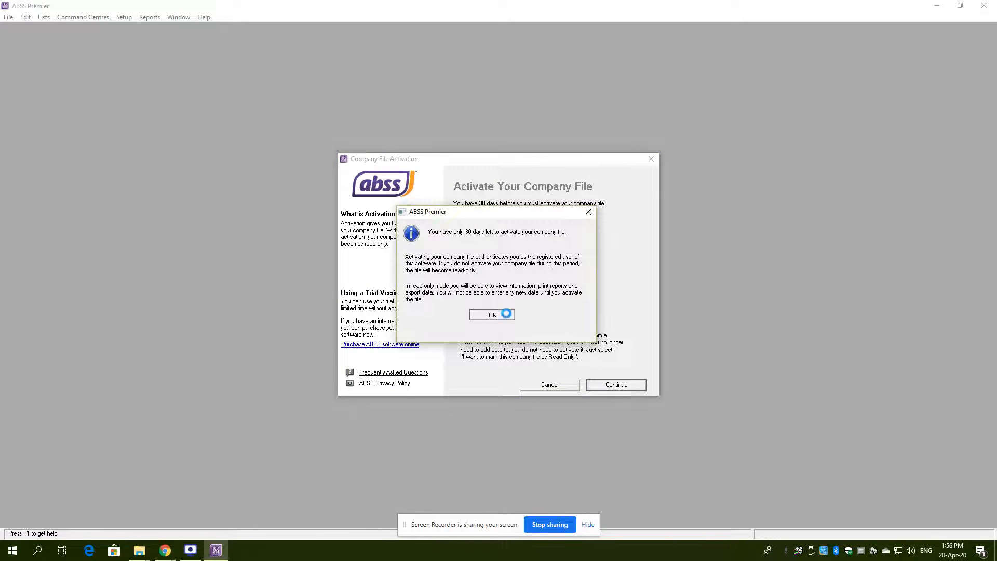
left_click(508, 316)
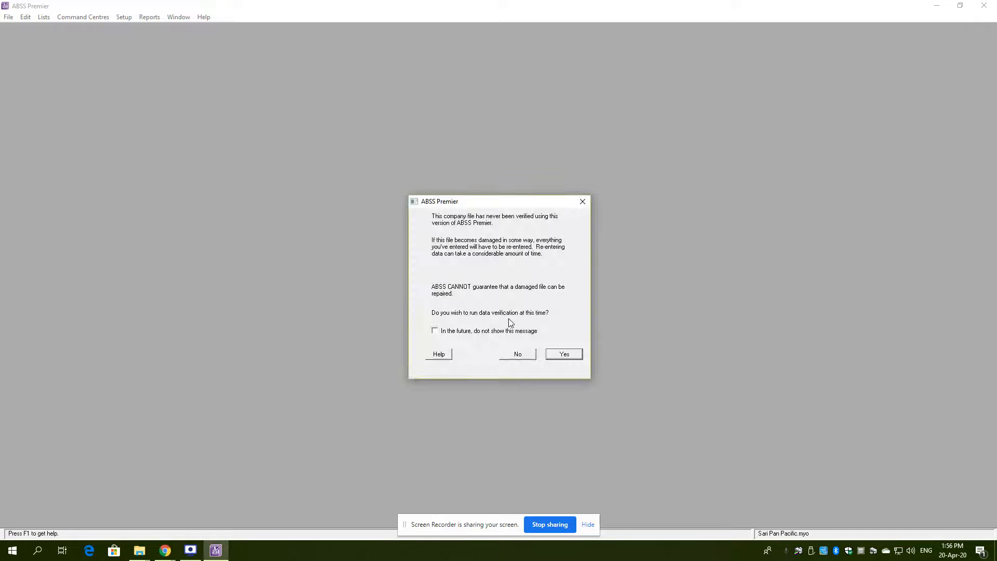
left_click(518, 355)
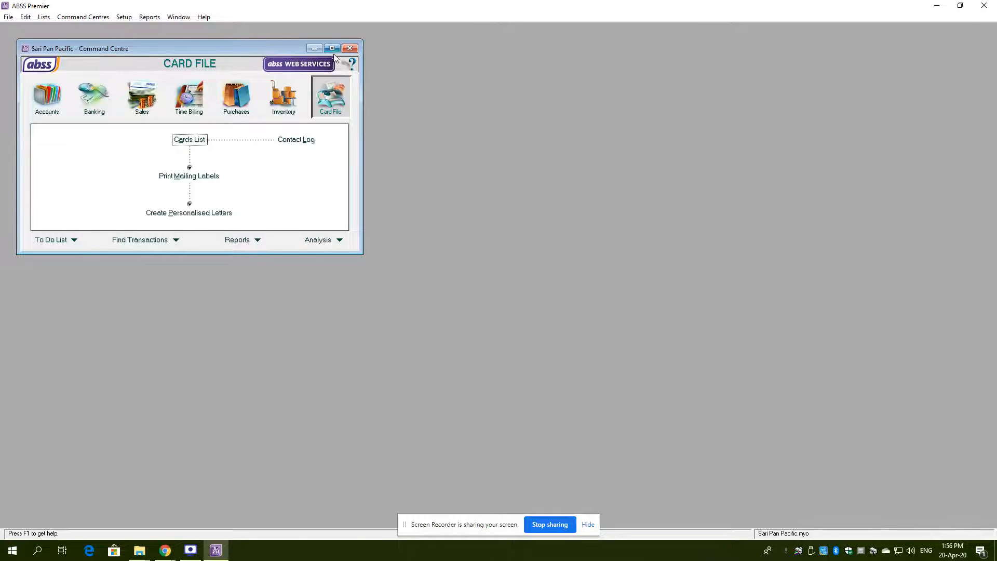
Maximise the Command Centre and bring up the Accounts List from the Accounts area.
left_click(333, 48)
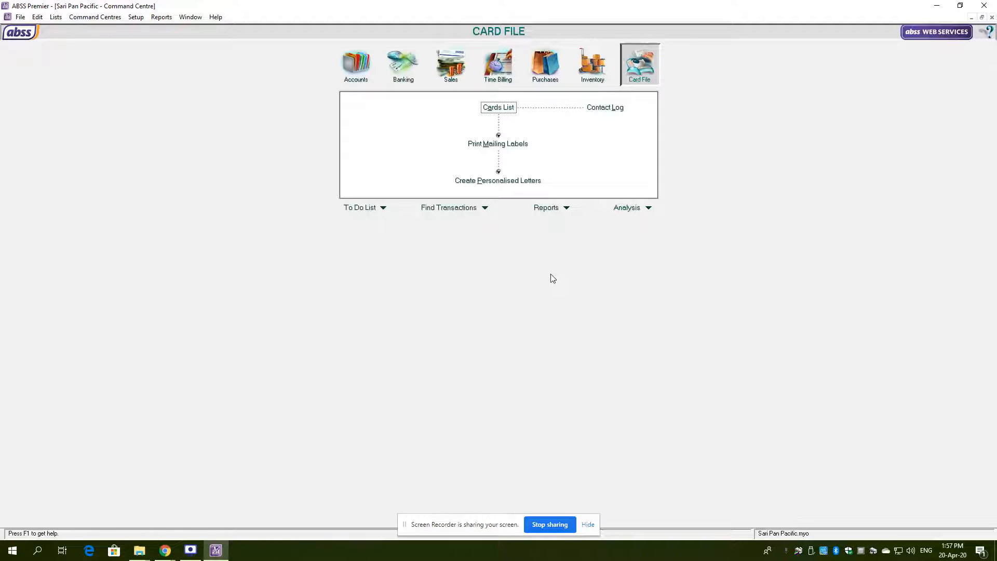
left_click(358, 80)
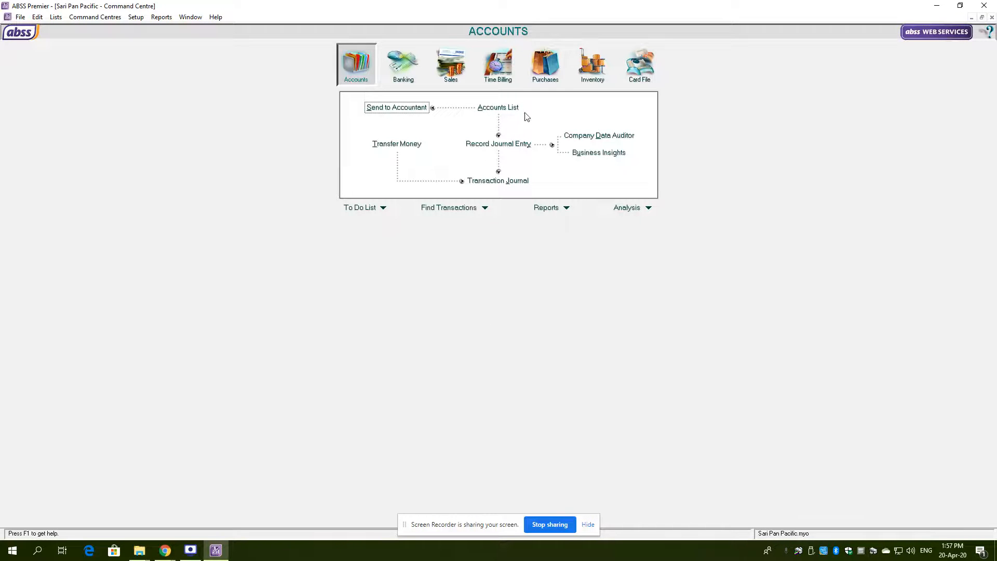
left_click(56, 16)
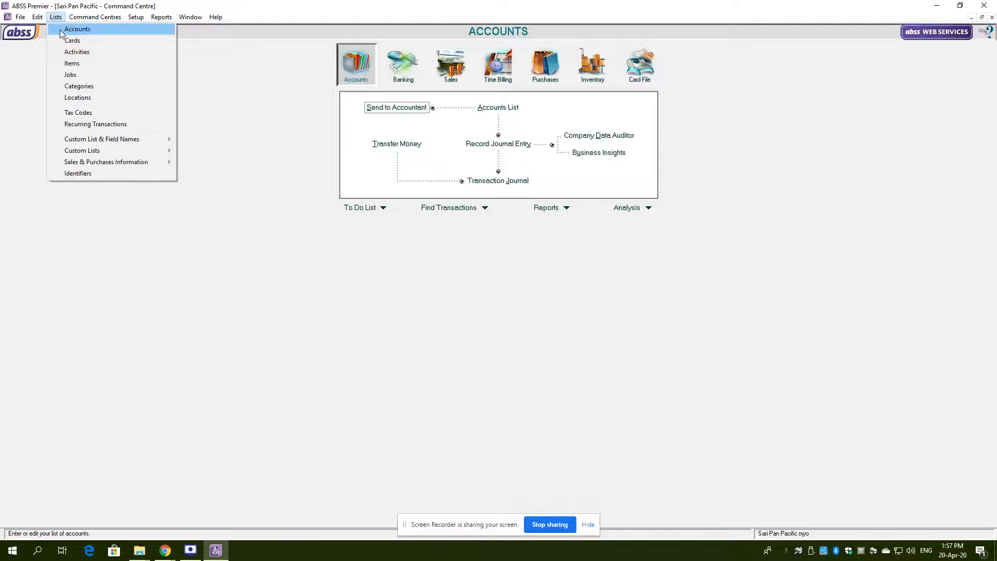
left_click(63, 32)
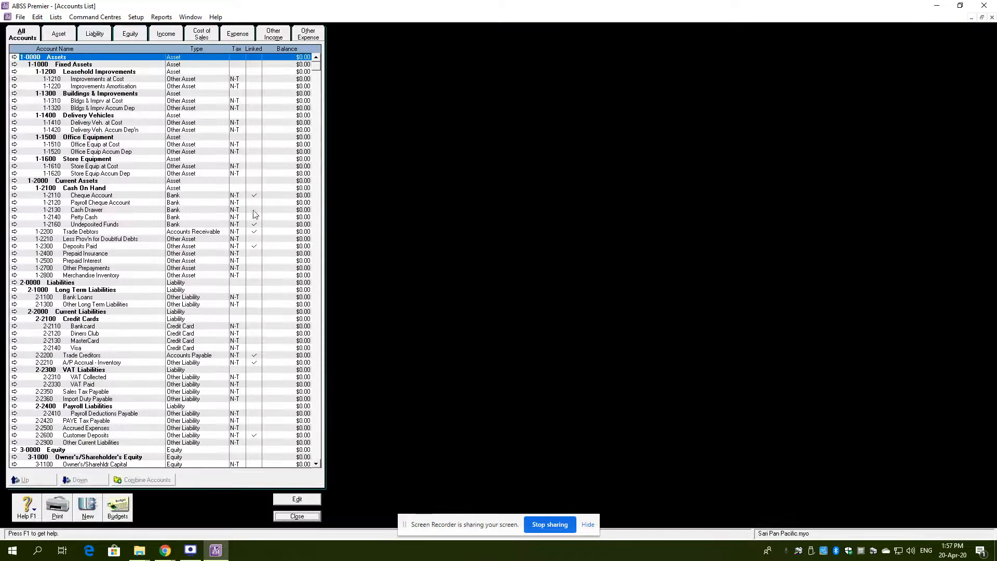
On the Asset tab, delete the 1-2120 Payroll Cheque Account.
left_click(58, 34)
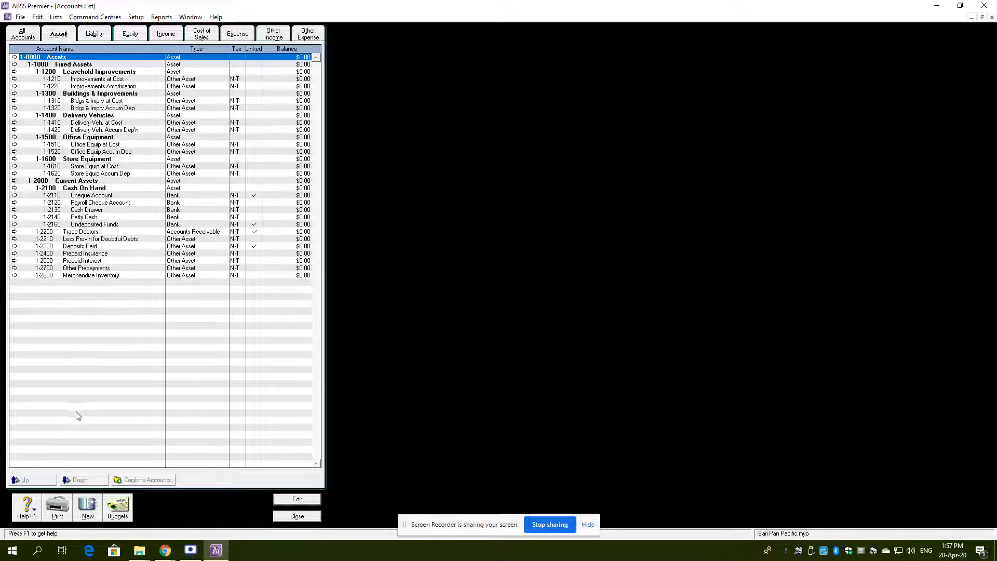
left_click(103, 206)
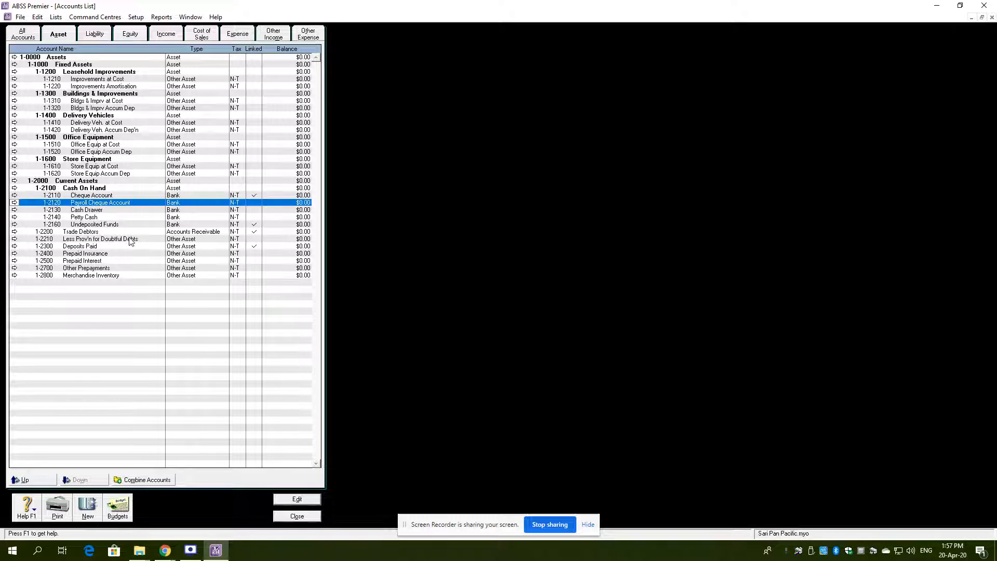
left_click(38, 18)
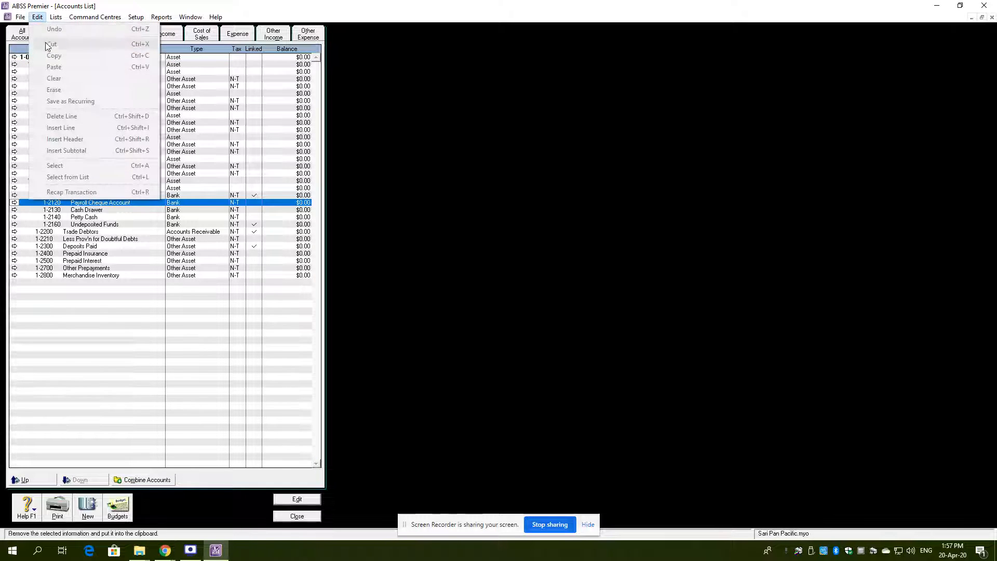
left_click(130, 203)
double_click(129, 203)
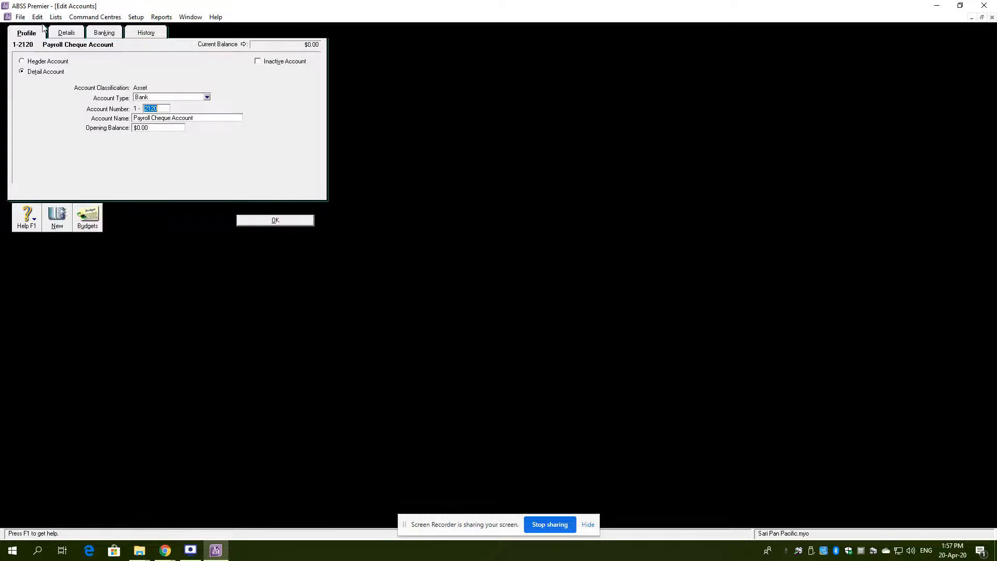
left_click(37, 17)
left_click(53, 90)
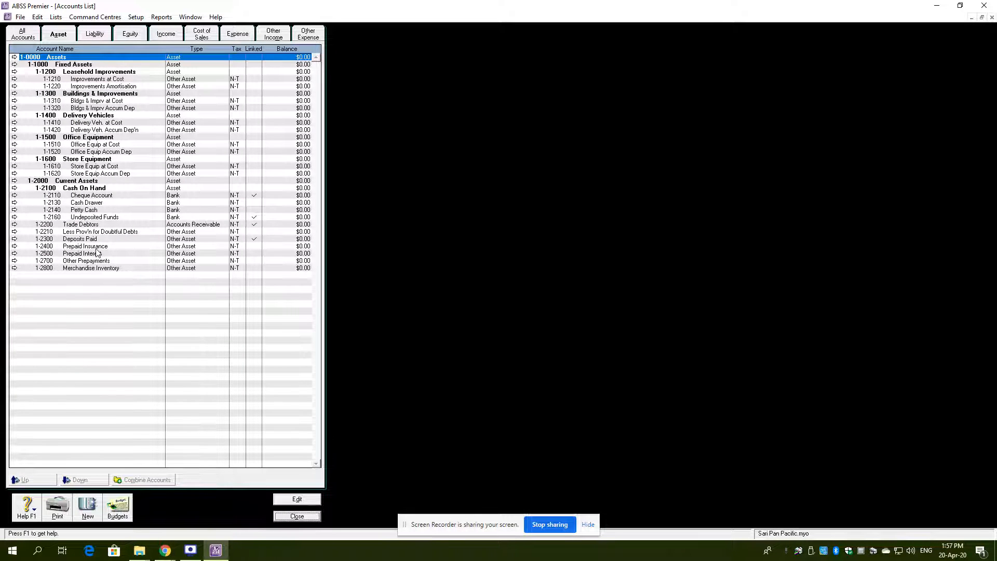
Delete the Cash Drawer and Less Prov'n for Doubtful Debts asset accounts.
left_click(88, 205)
double_click(88, 208)
right_click(86, 141)
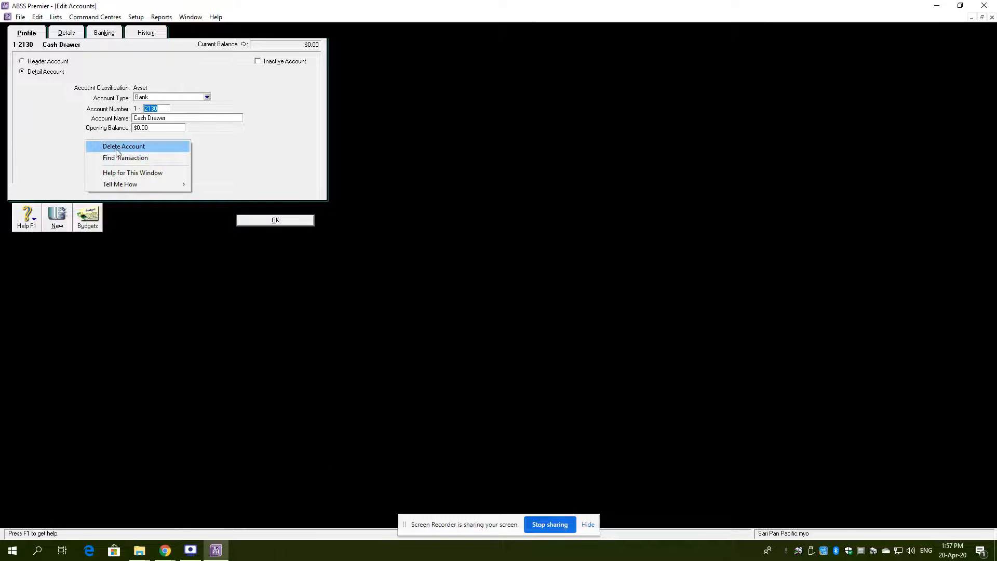
left_click(116, 144)
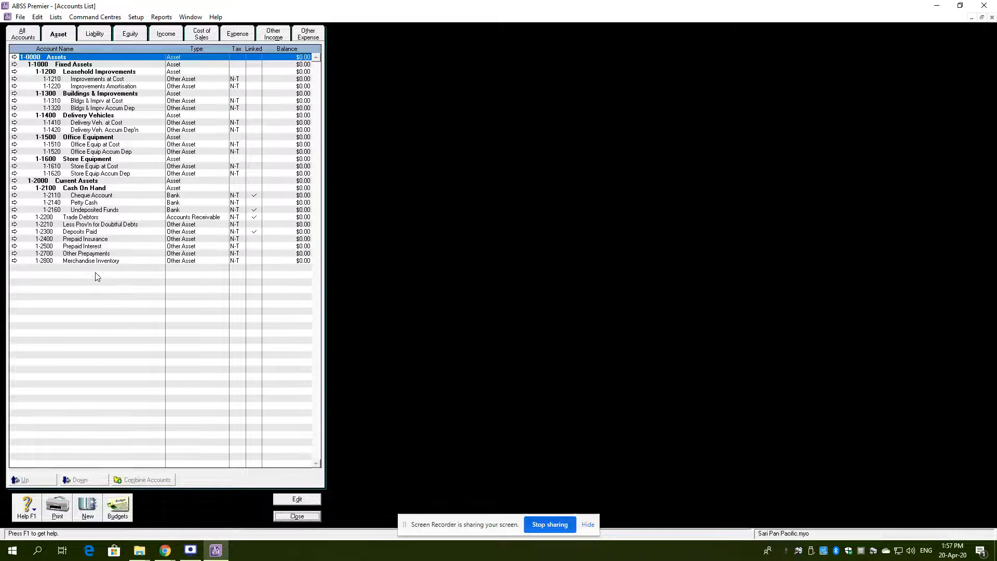
left_click(128, 227)
double_click(128, 227)
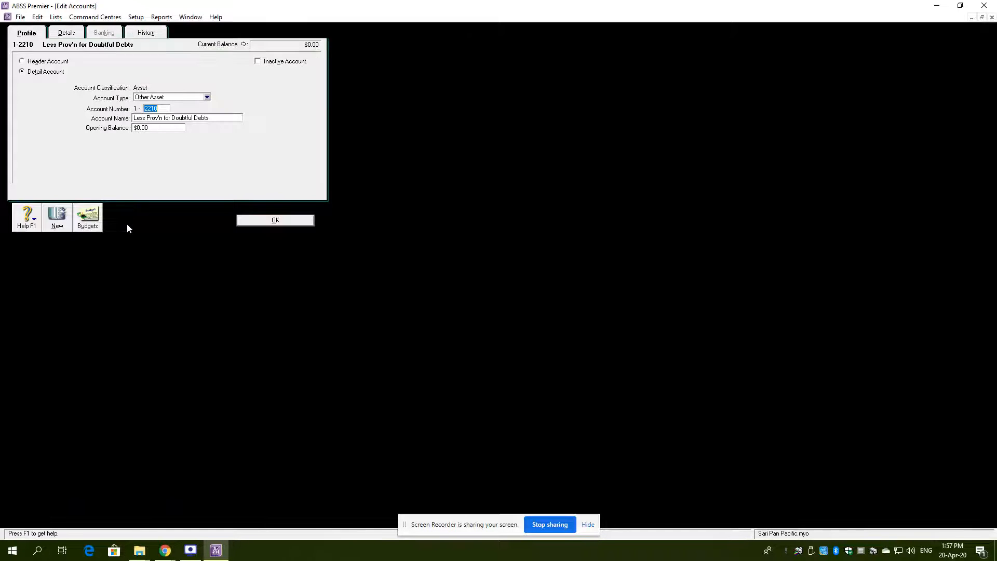
key("ctrl+d")
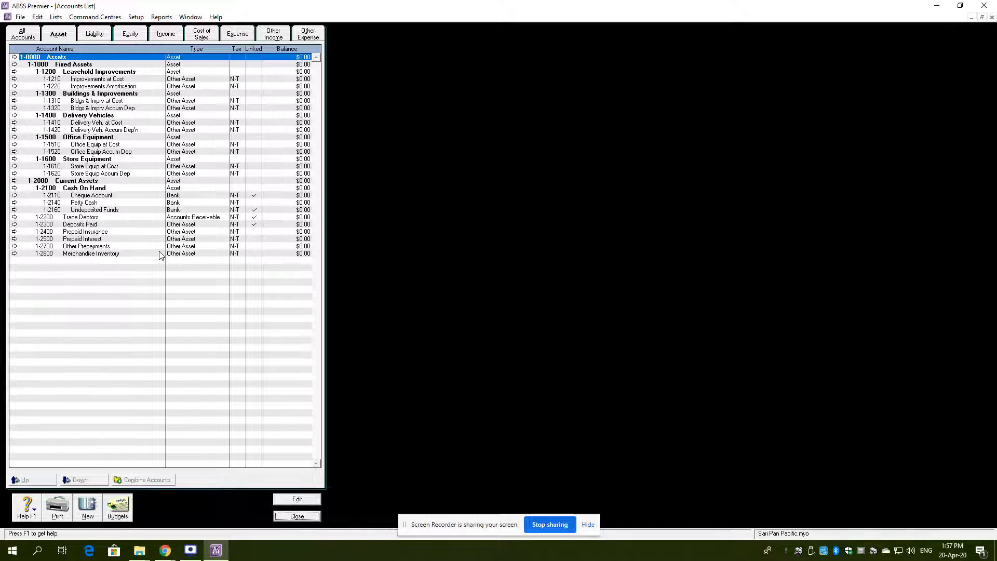
Renumber the Petty Cash account to 1-2120.
double_click(82, 203)
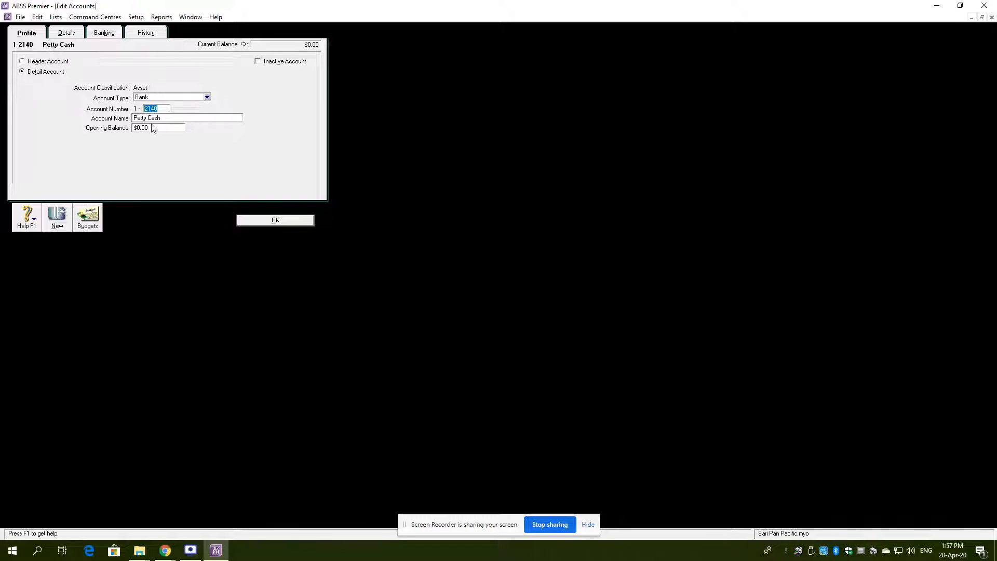
type("2120")
key("Tab")
left_click(265, 219)
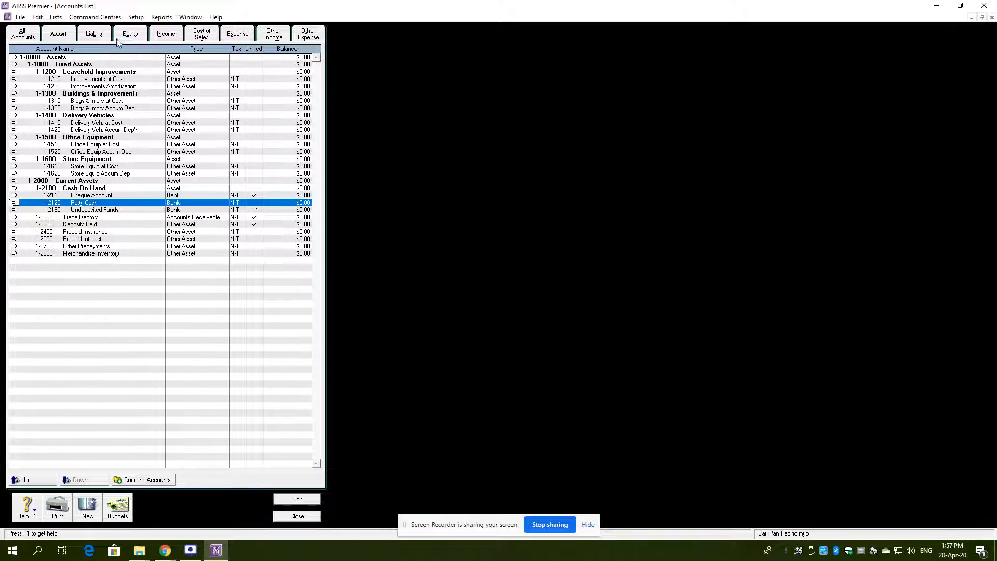
Add liability account 2-2340 VAT Clearing under VAT Liabilities, then close the Accounts List.
left_click(99, 37)
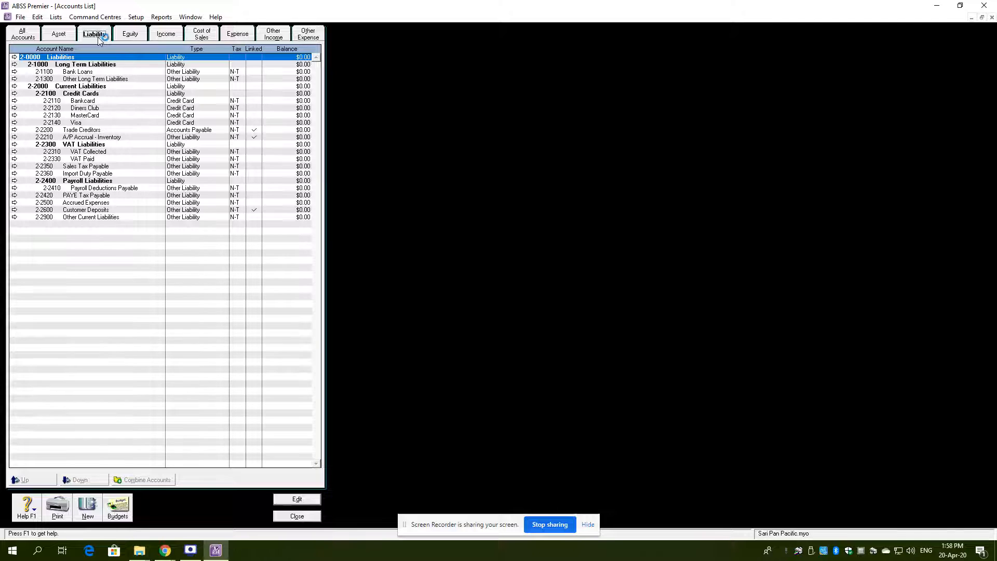
left_click(99, 145)
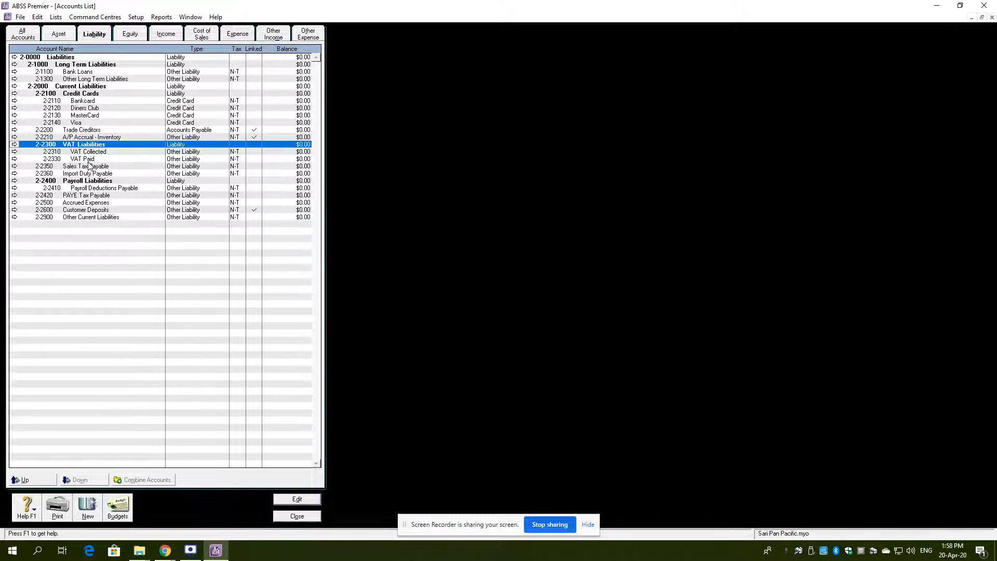
left_click(88, 508)
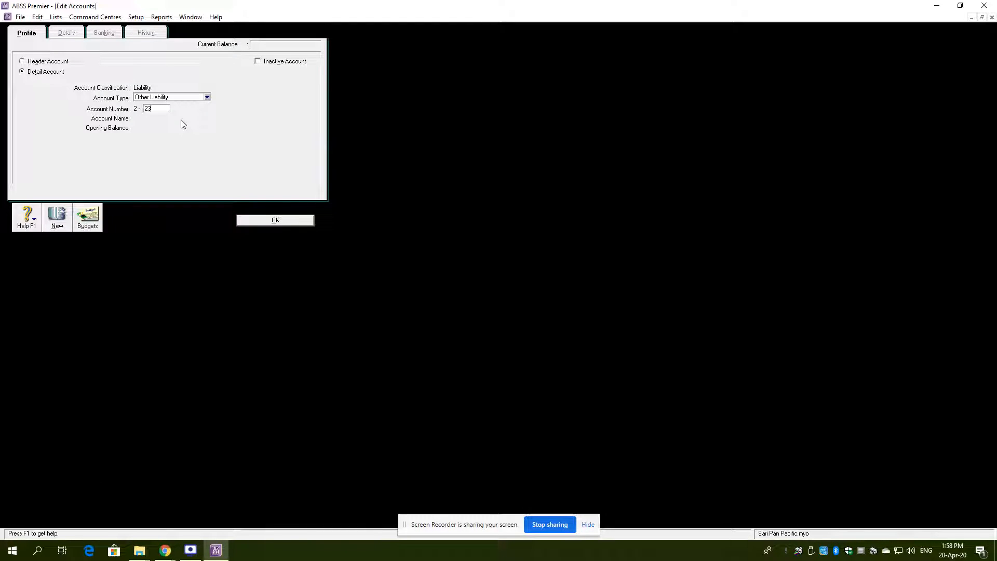
type("2340")
key("Tab")
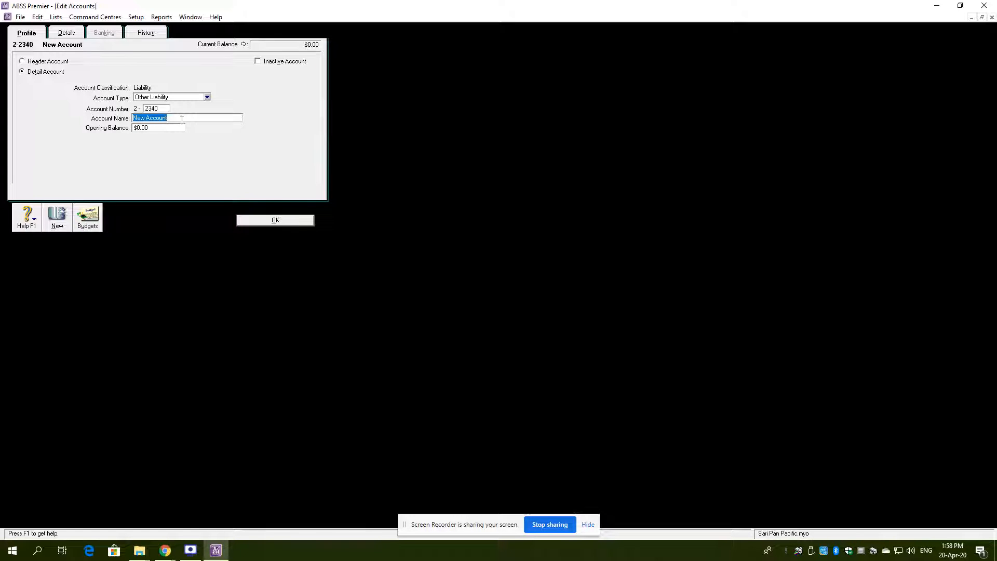
type("2")
type("VAT Clearing")
left_click(254, 222)
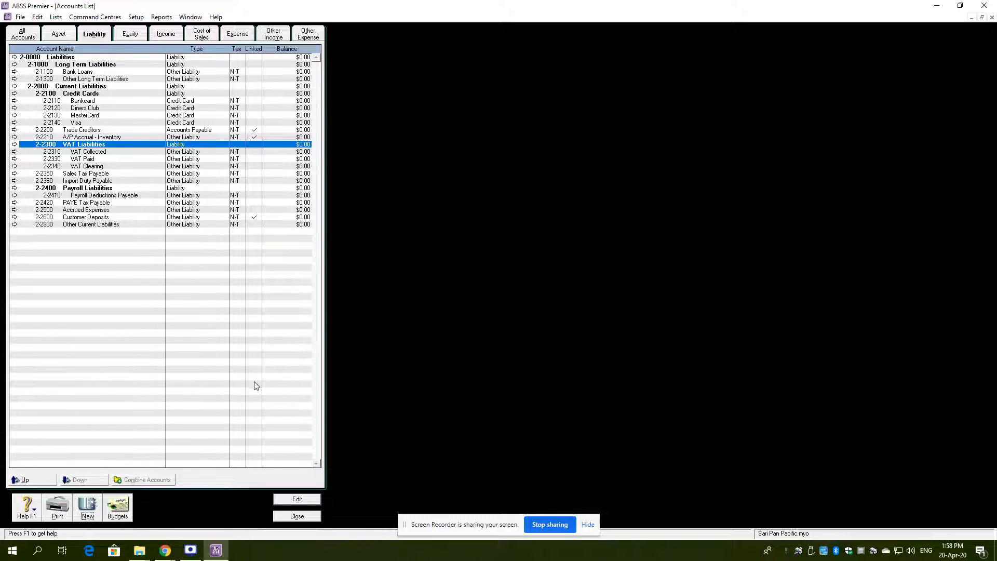
left_click(296, 516)
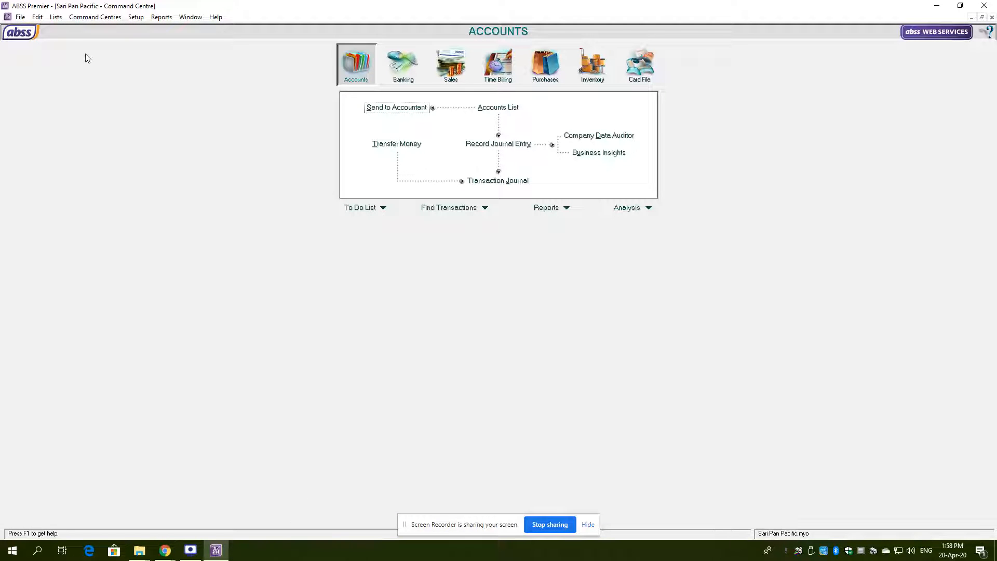
In the Tax Code List, delete the IMP import duty tax code.
left_click(55, 17)
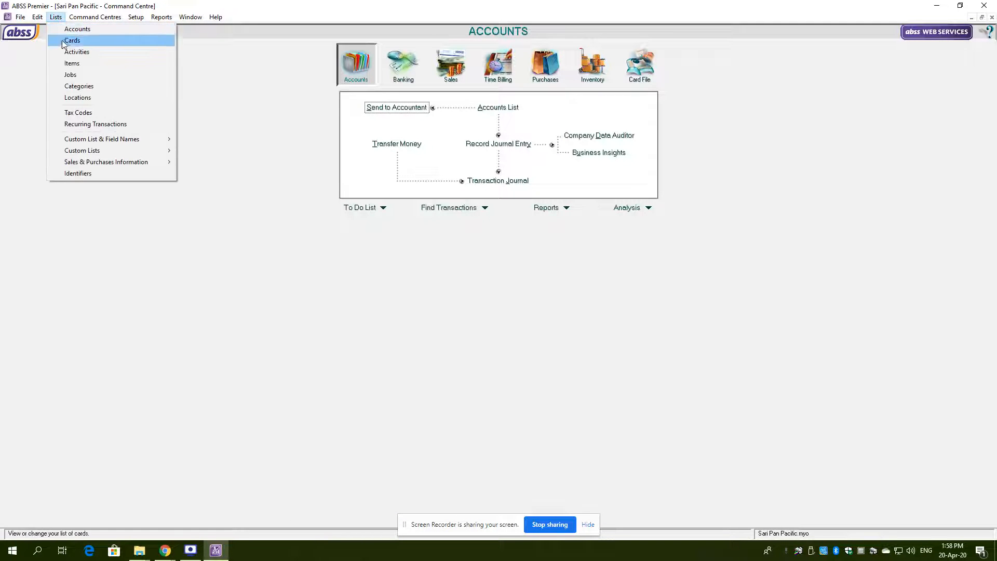
left_click(75, 114)
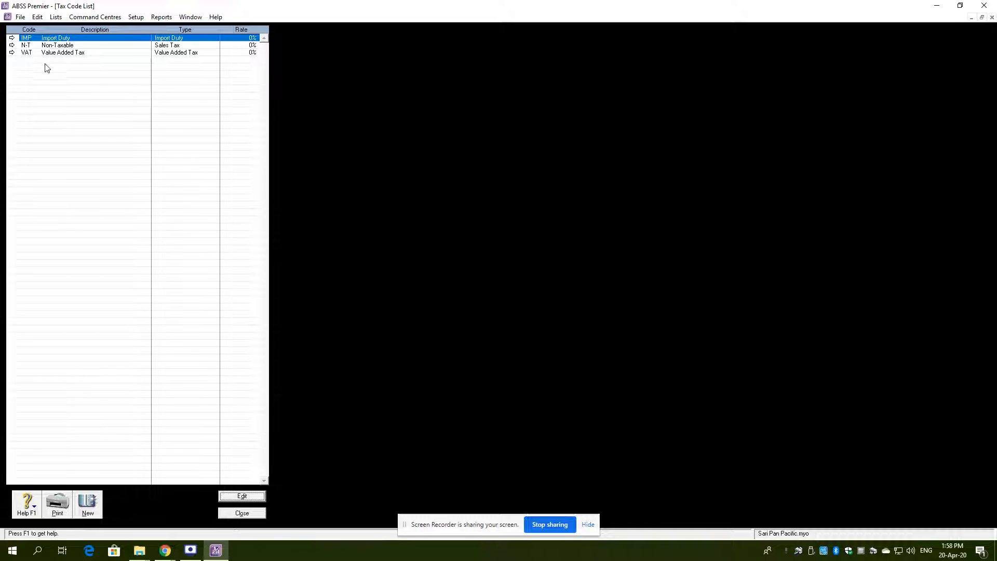
left_click(38, 16)
mouse_move(55, 17)
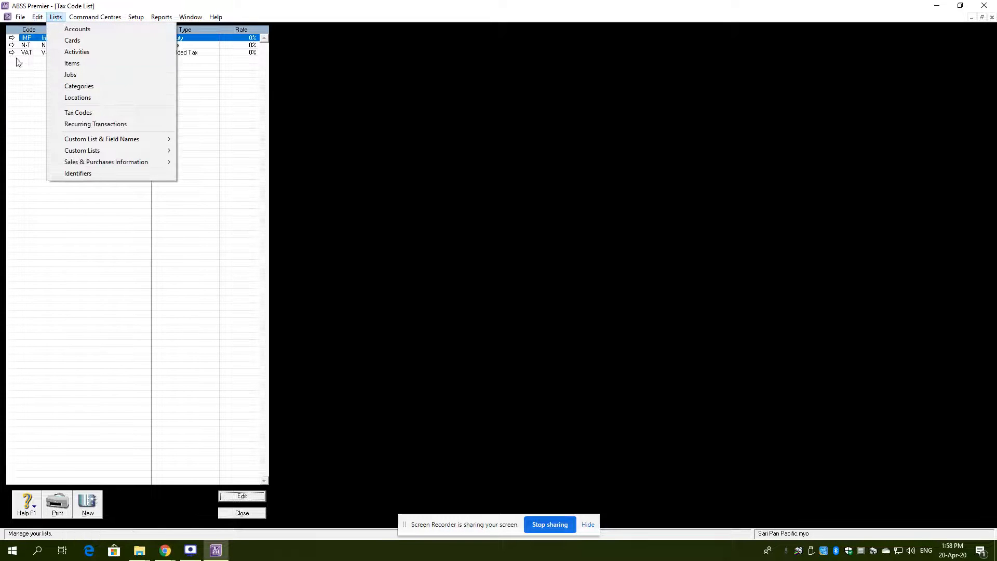
left_click(47, 89)
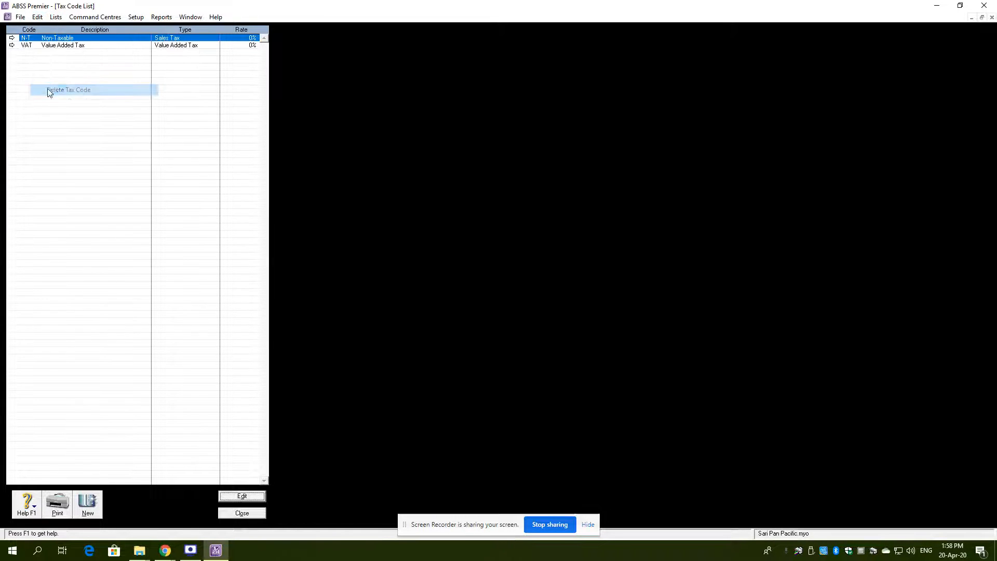
Set the VAT tax code rate to 10% and close the Tax Code List.
left_click(12, 45)
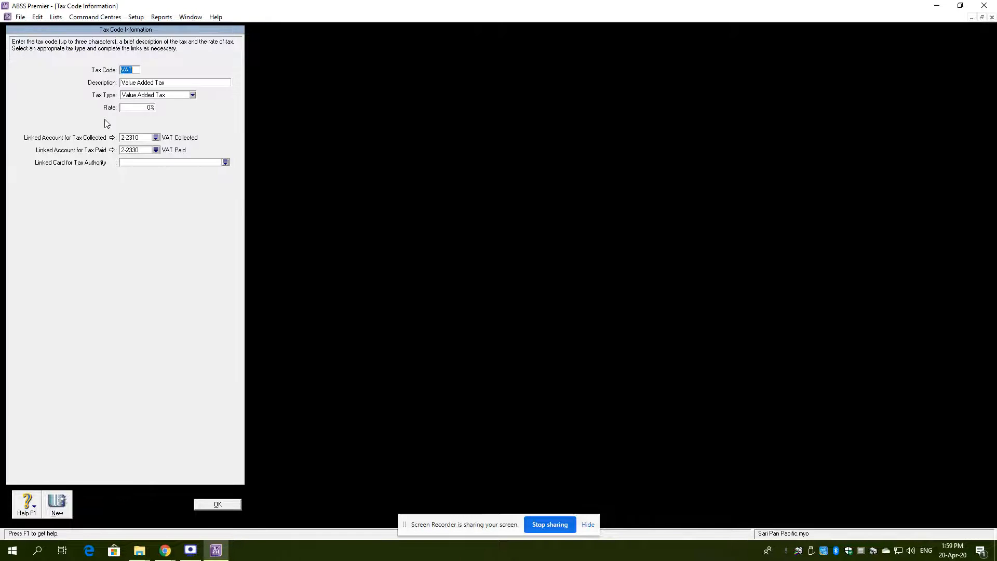
left_click(145, 108)
type("10")
key("Tab")
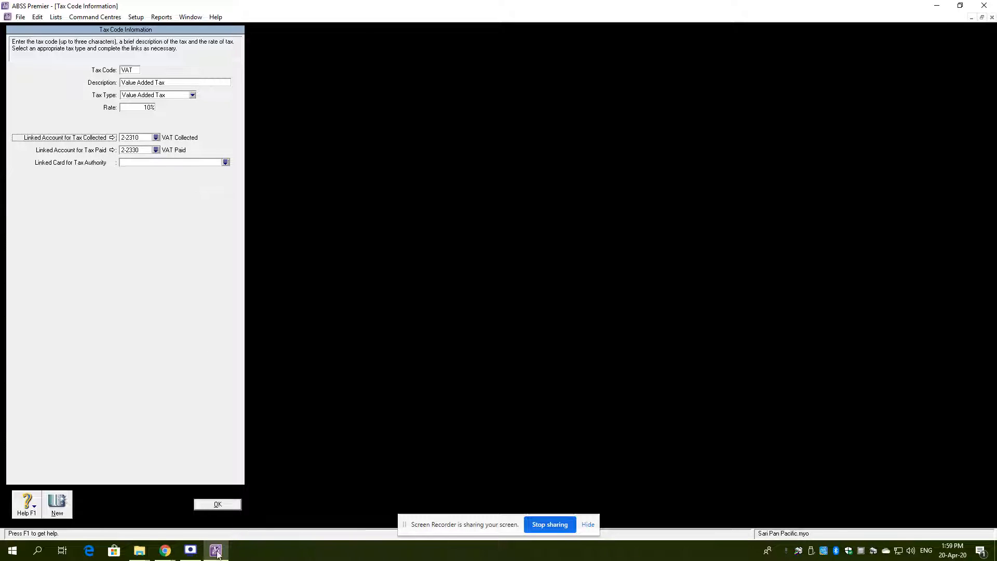
left_click(218, 505)
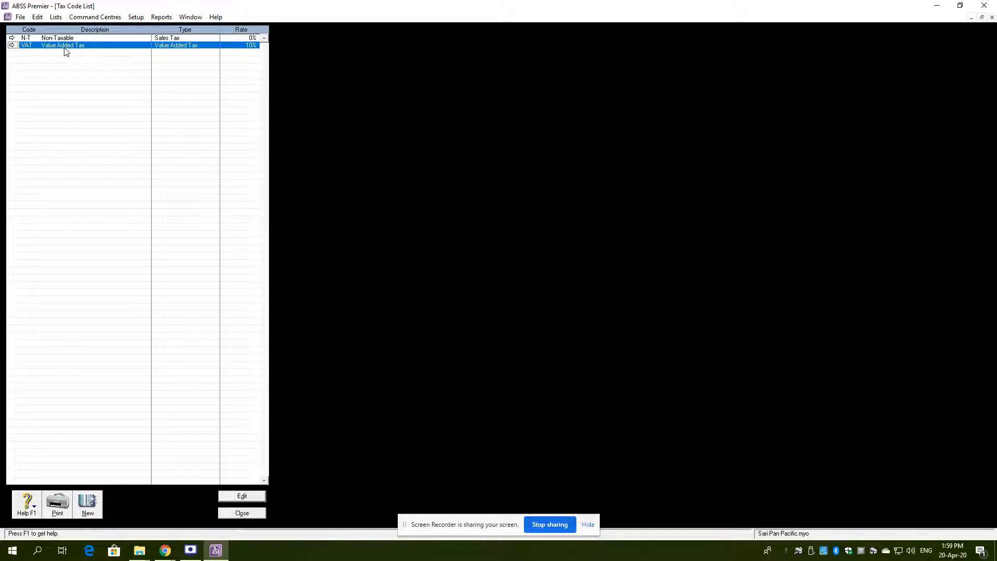
left_click(240, 514)
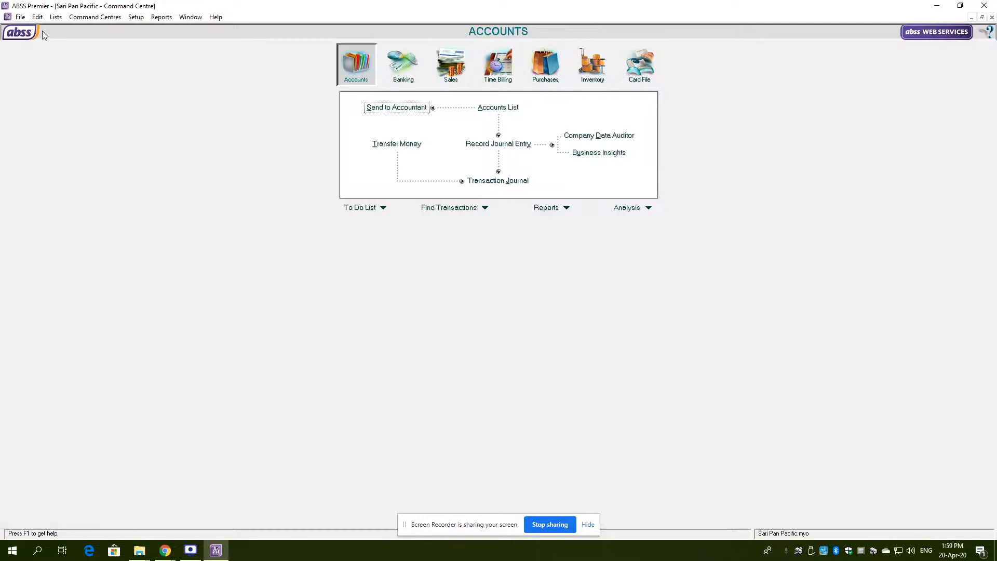
Create job DP 'Deli & Patisserie' in the Jobs List.
left_click(55, 18)
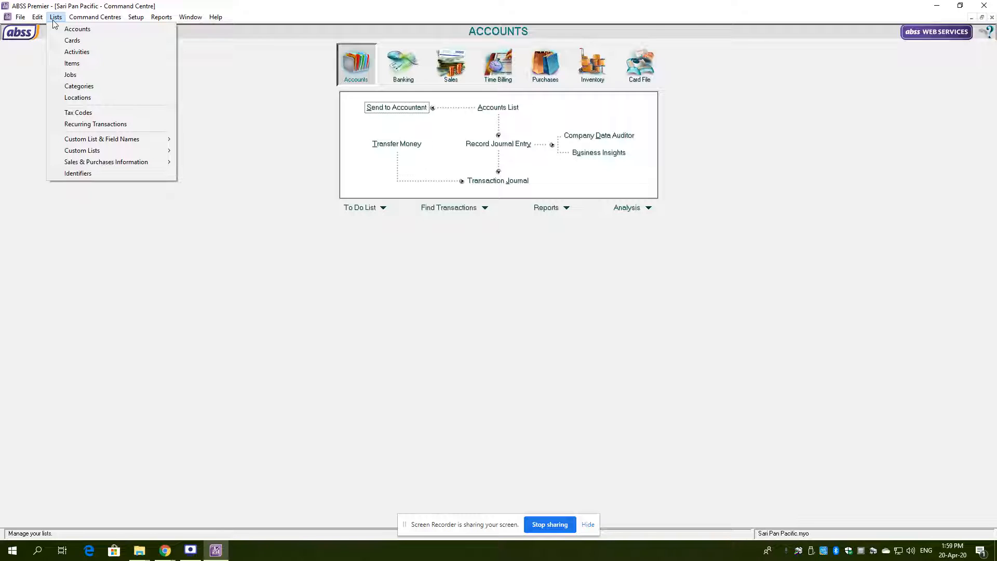
left_click(71, 75)
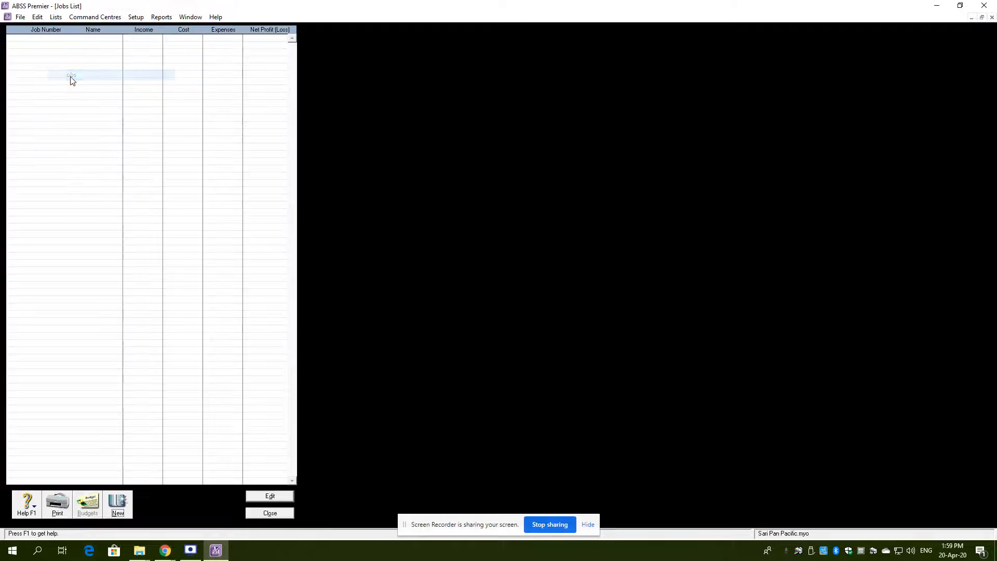
left_click(125, 497)
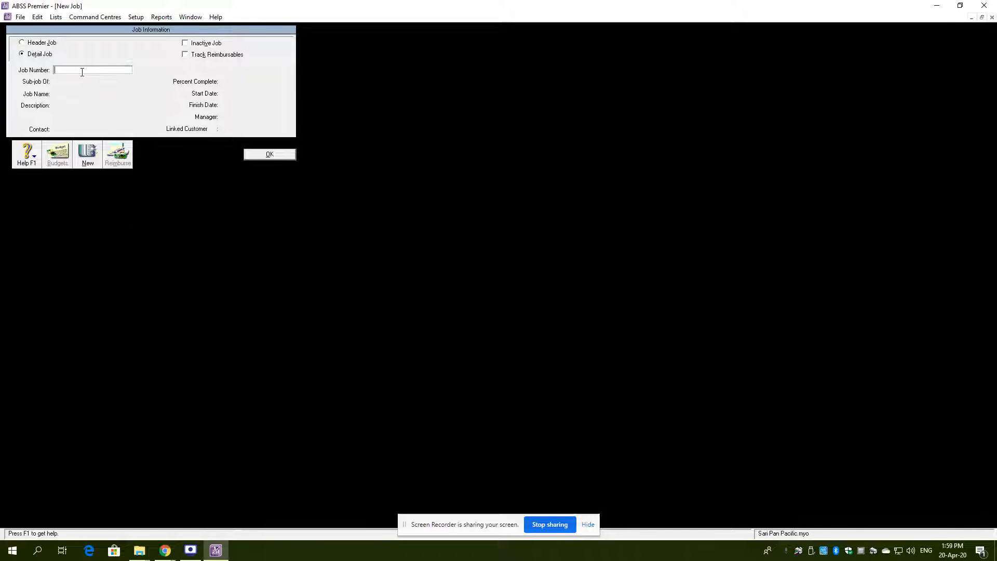
type("DP")
key("Tab")
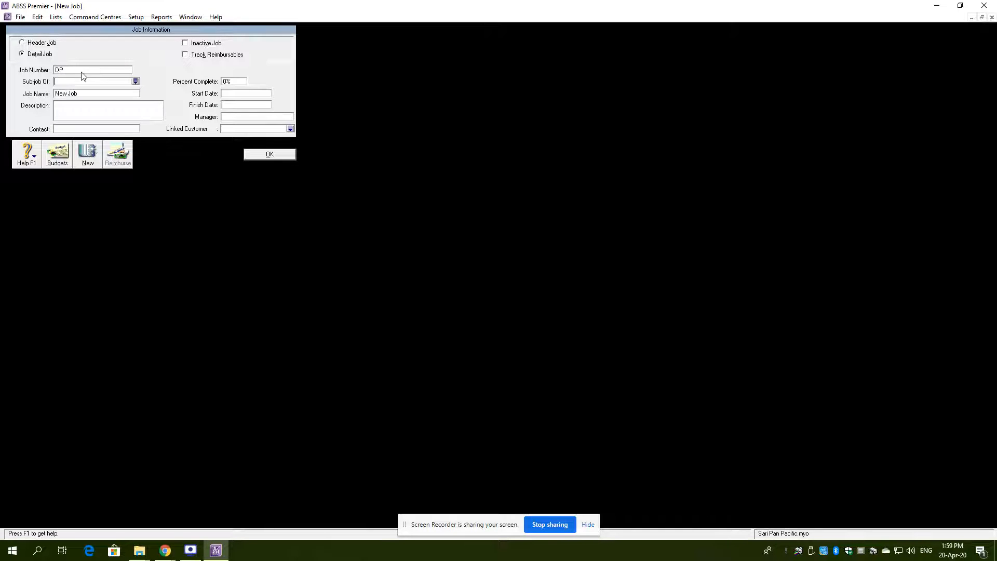
key("Tab")
type("Deli & Pattiserie")
key("Return")
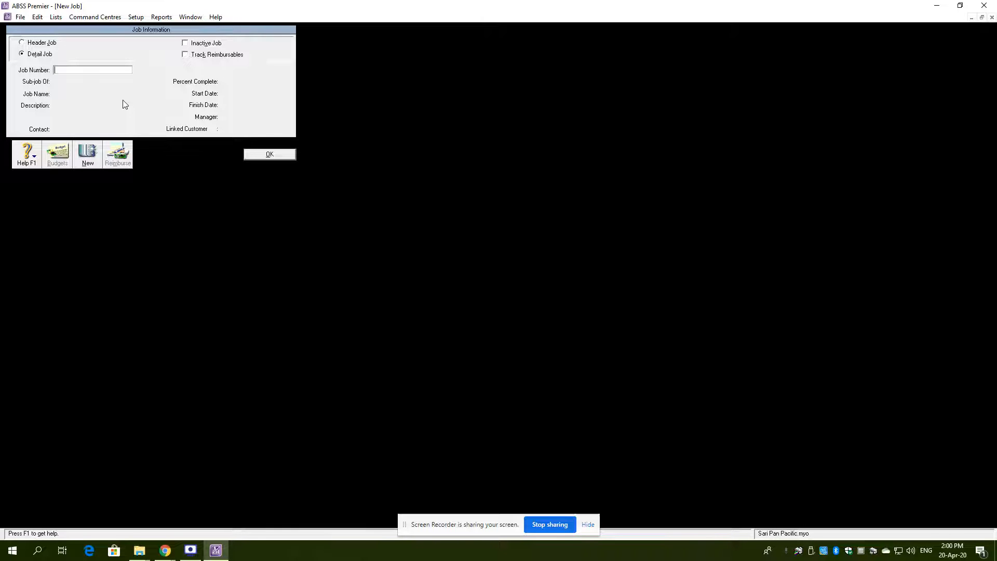
Add job SV 'Service' and close the Jobs List.
type("SV")
key("Tab")
type("S")
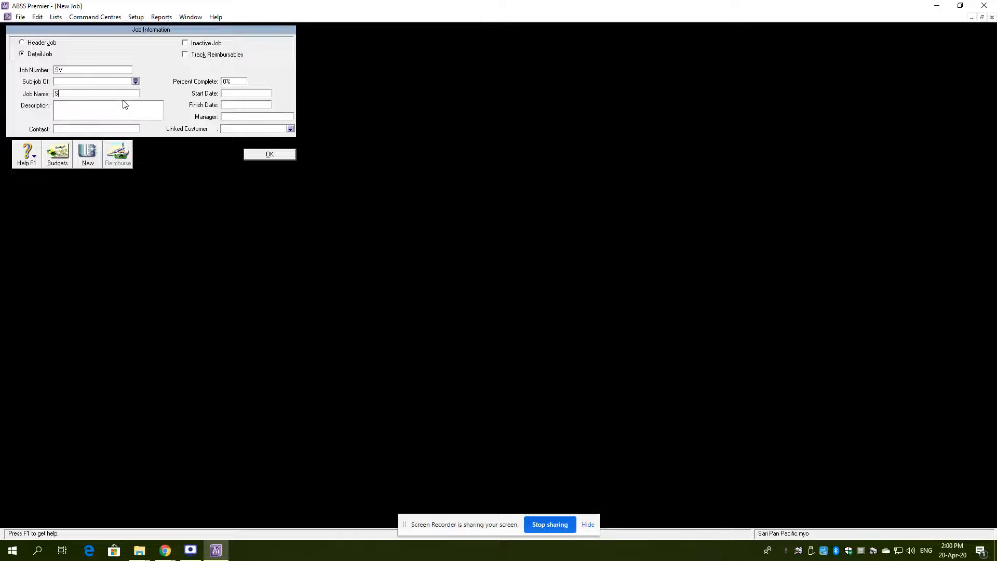
type("ervice")
left_click(285, 157)
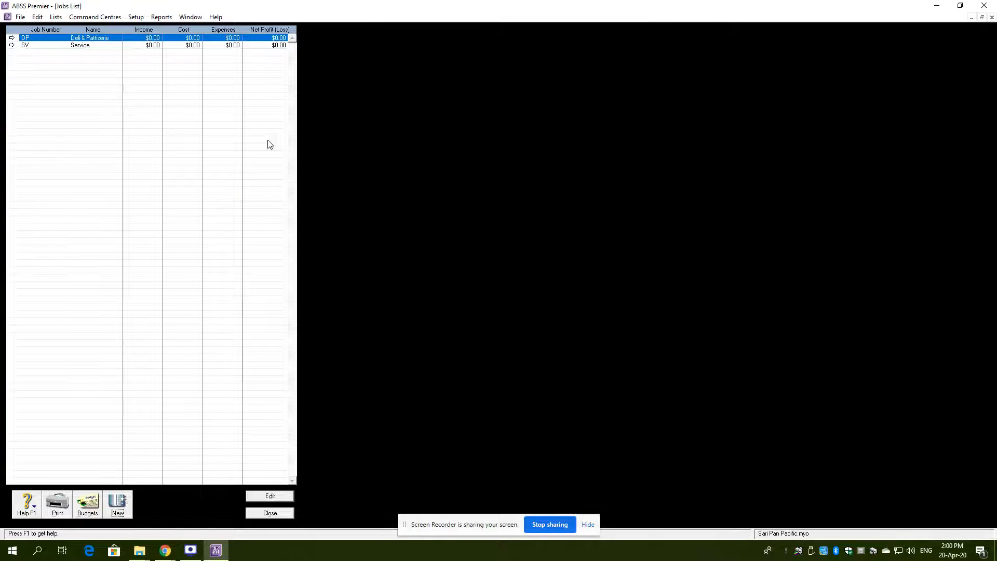
left_click(266, 513)
left_click(56, 17)
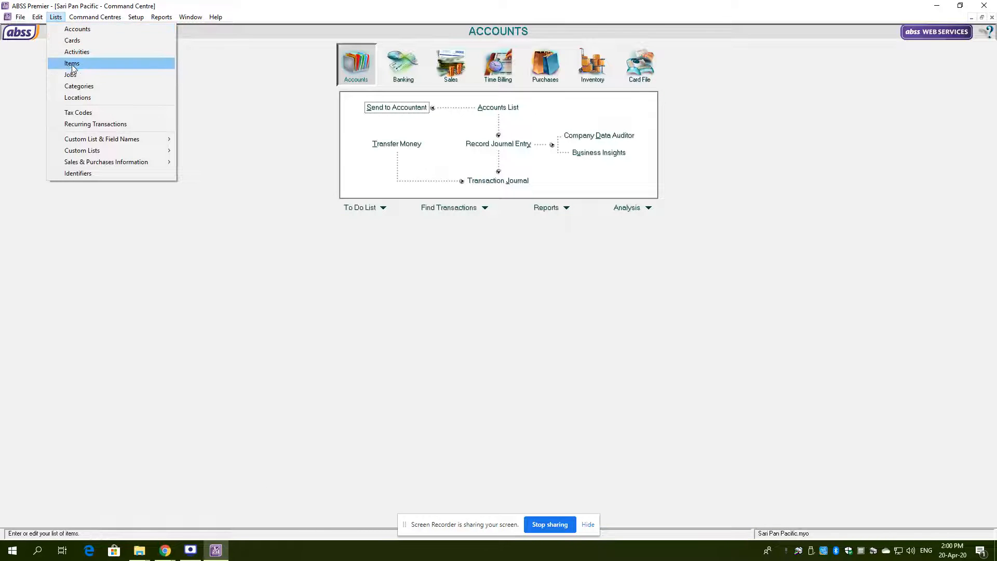
Create category JKT 'Jakarta' in the Categories List.
left_click(85, 86)
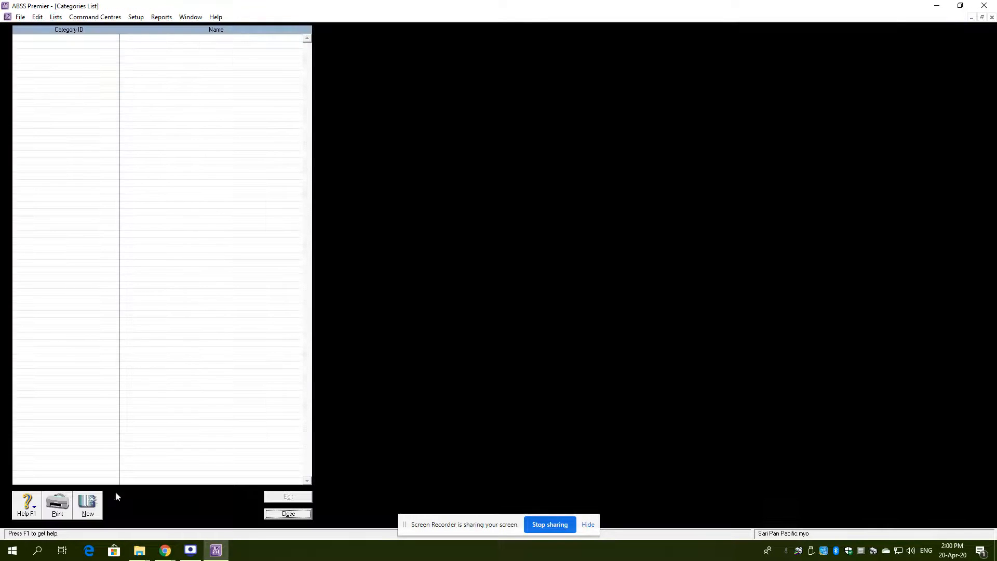
left_click(88, 504)
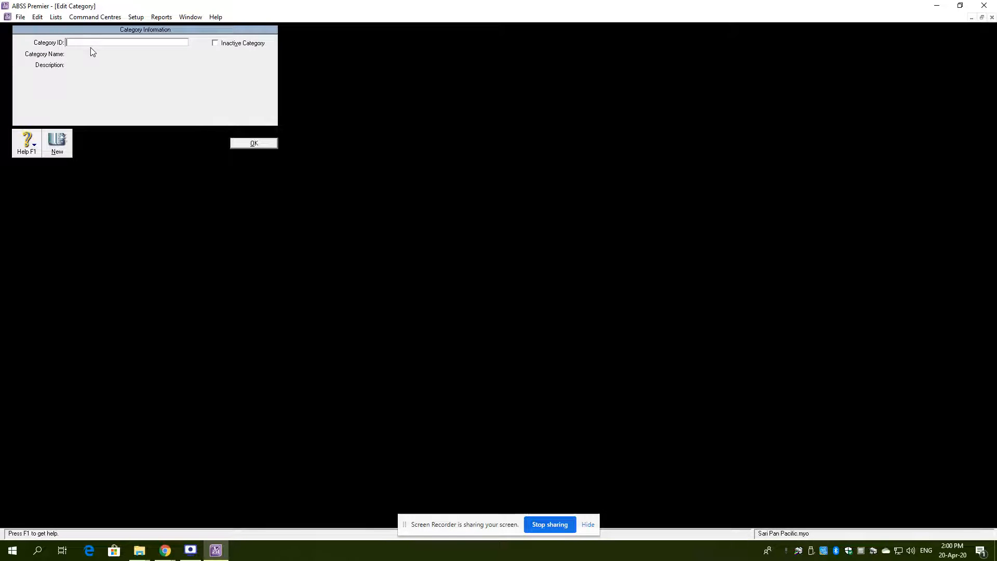
type("JKT")
left_click(110, 52)
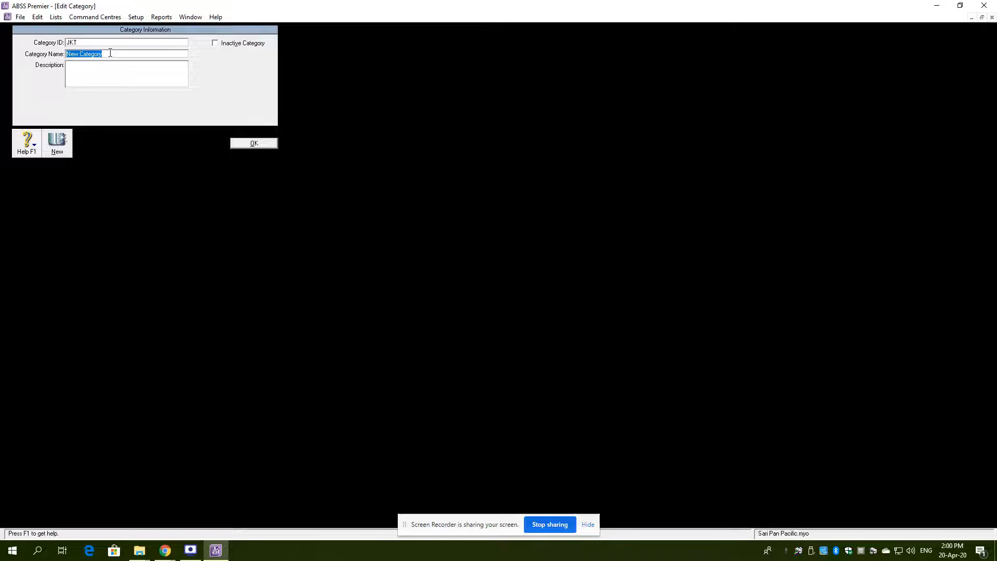
type("Jakarta")
key("Return")
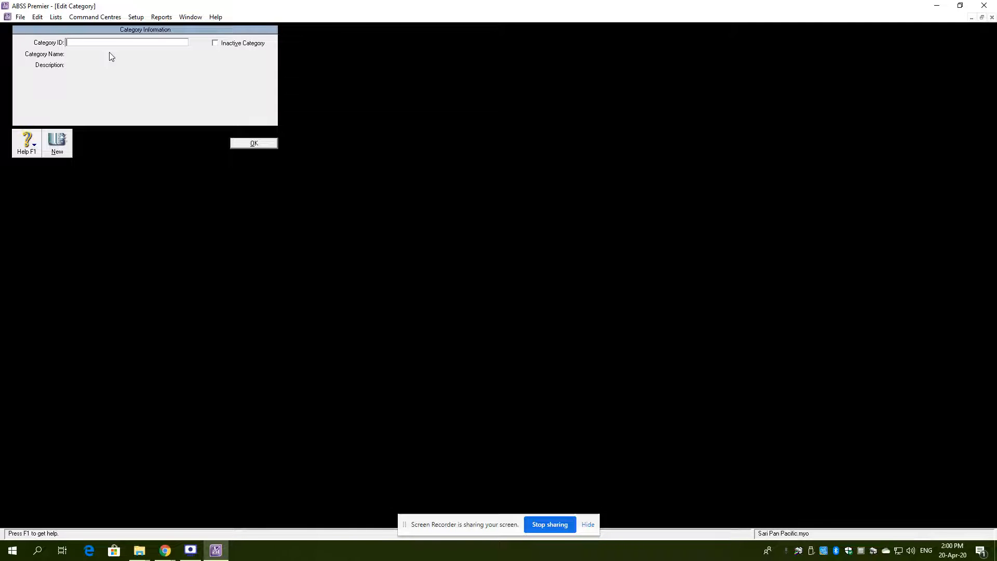
Add categories PWT 'Purwokerto' and YGK 'Yogyakarta', then close the Categories List.
type("PWT")
key("Tab")
type("Pu")
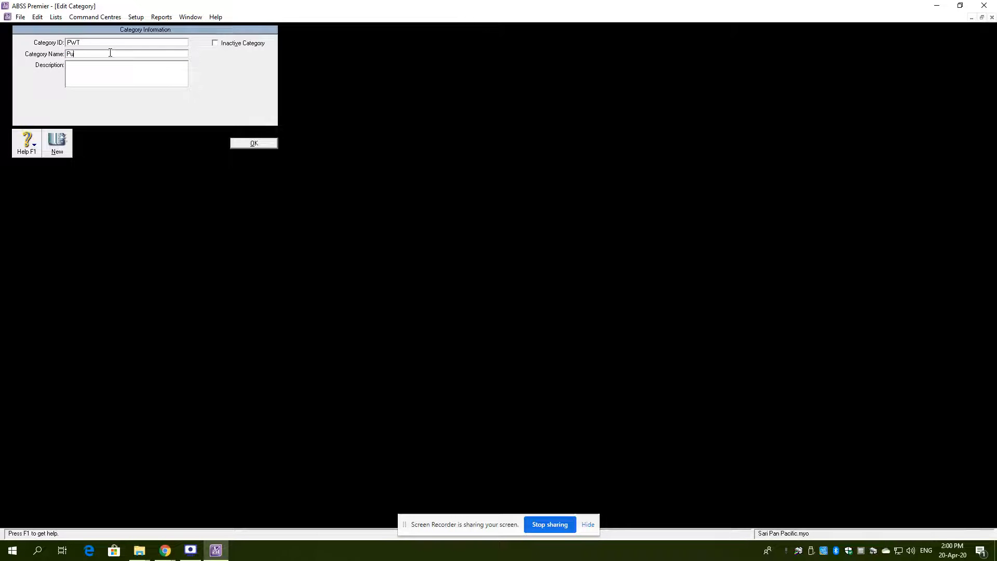
type("rwokerto")
key("Return")
type("YGK")
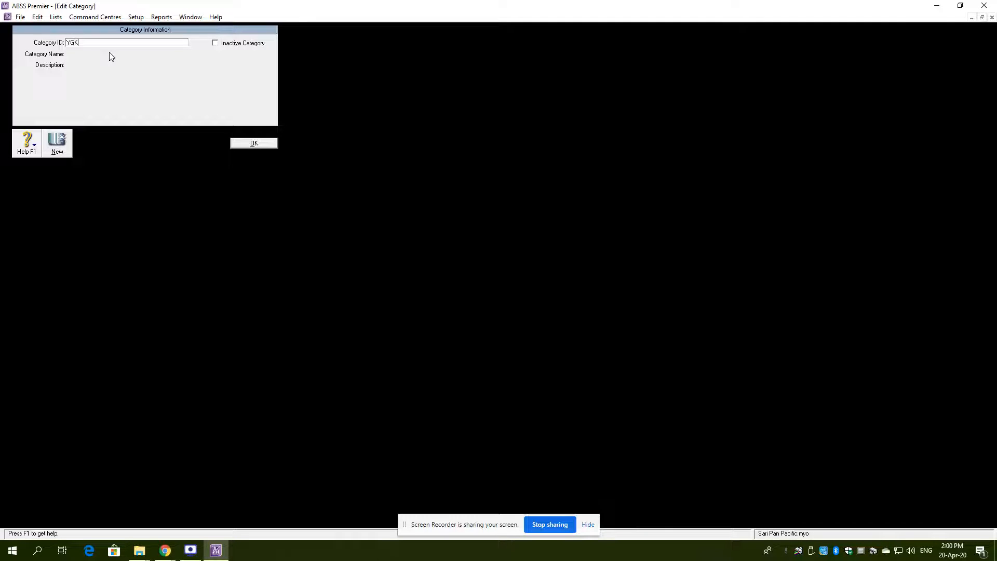
key("Tab")
type("Y")
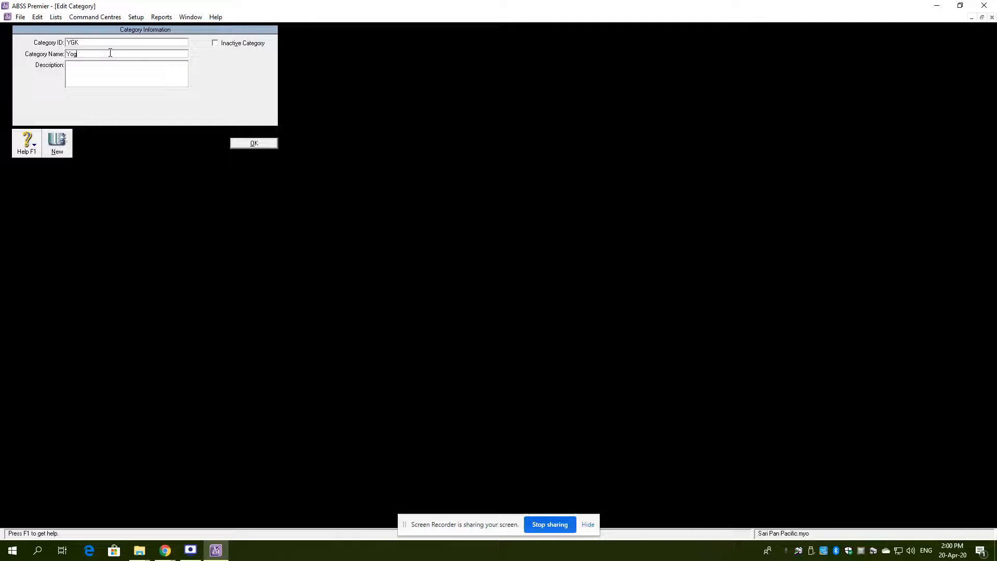
type("ogyakarta")
left_click(232, 145)
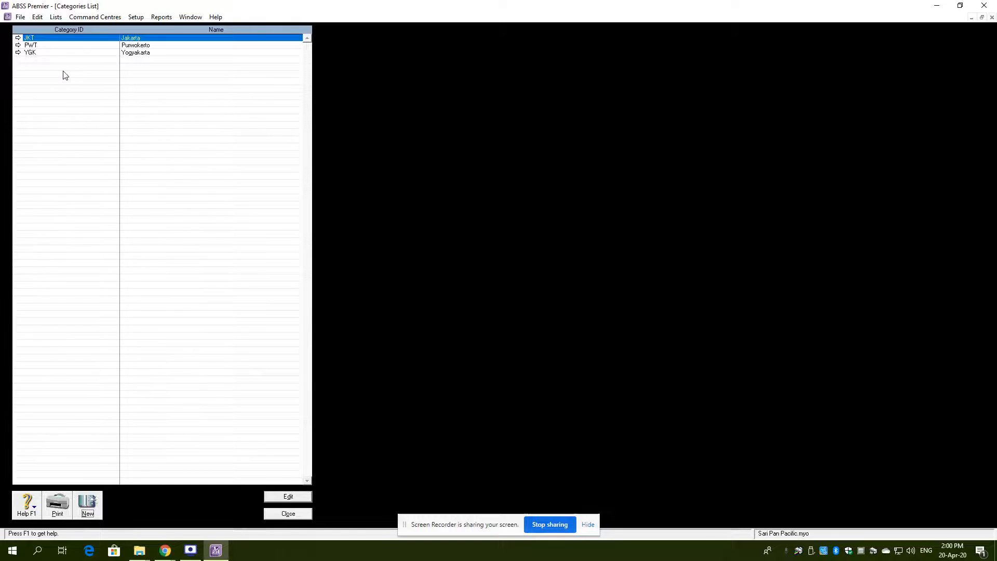
left_click(289, 514)
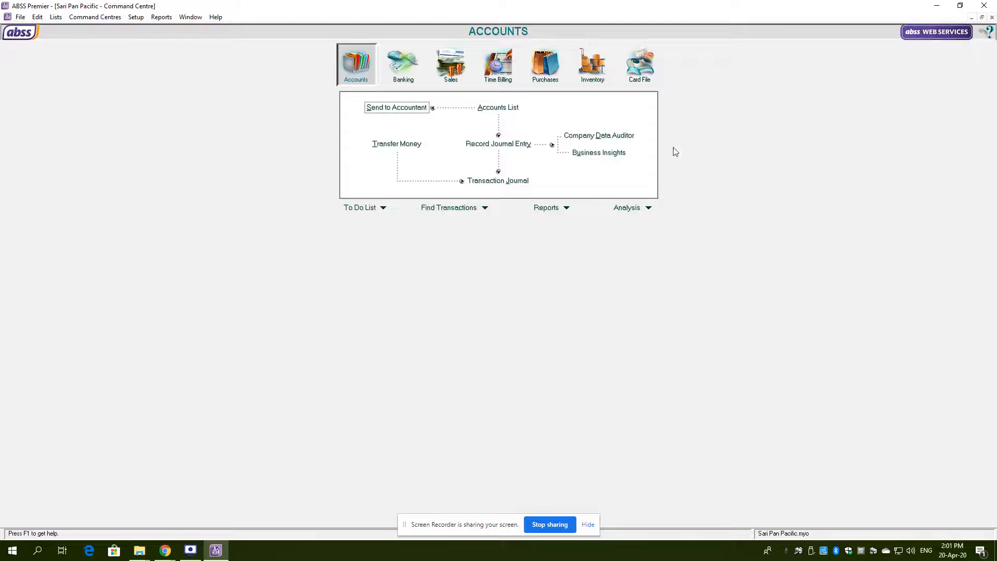
From the Card File area, open the empty Cards List and start a new card.
left_click(639, 67)
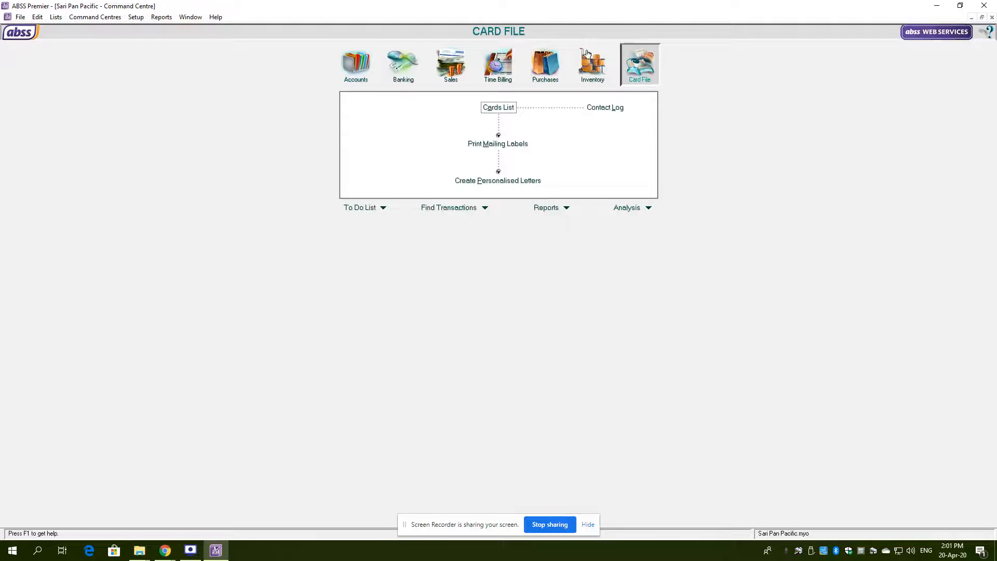
left_click(56, 17)
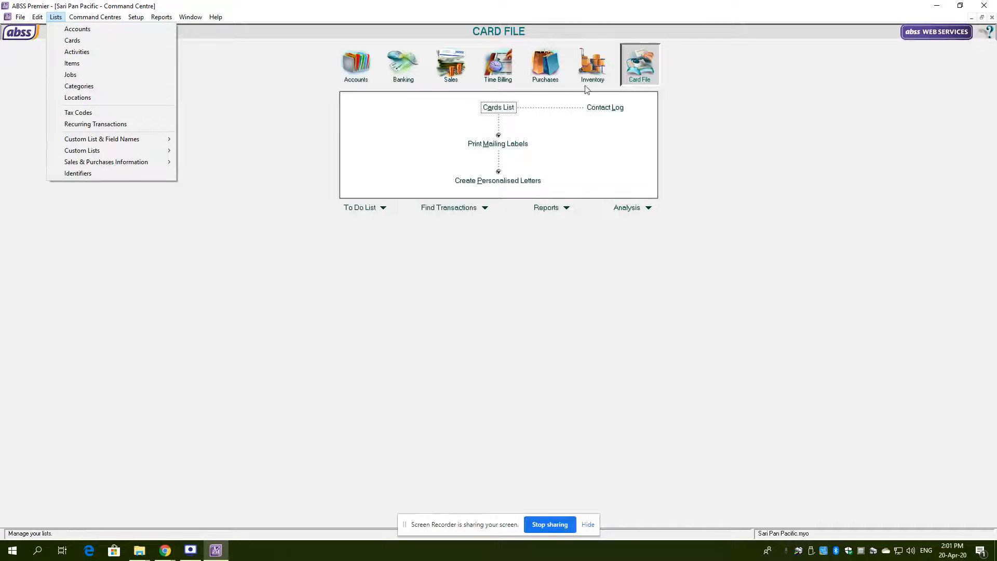
left_click(636, 83)
left_click(500, 107)
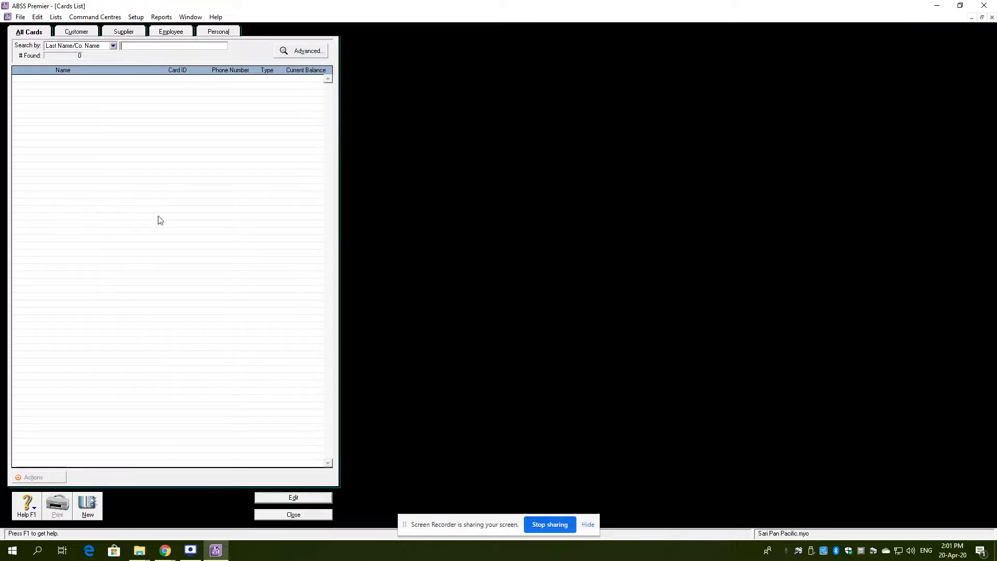
left_click(88, 504)
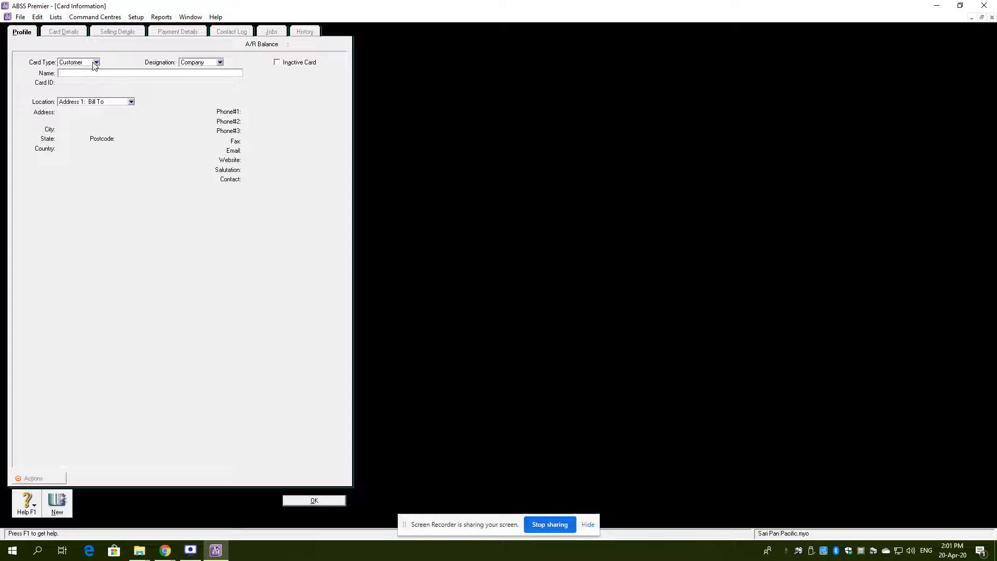
Record customer cards SUNRISE DELI, DE CAFE and RENOWNED CAFE.
type("SUNRISE DEL")
key("alt+n")
type("DE CAFE")
key("alt+n")
type("RENOWNED C")
key("Return")
left_click(96, 63)
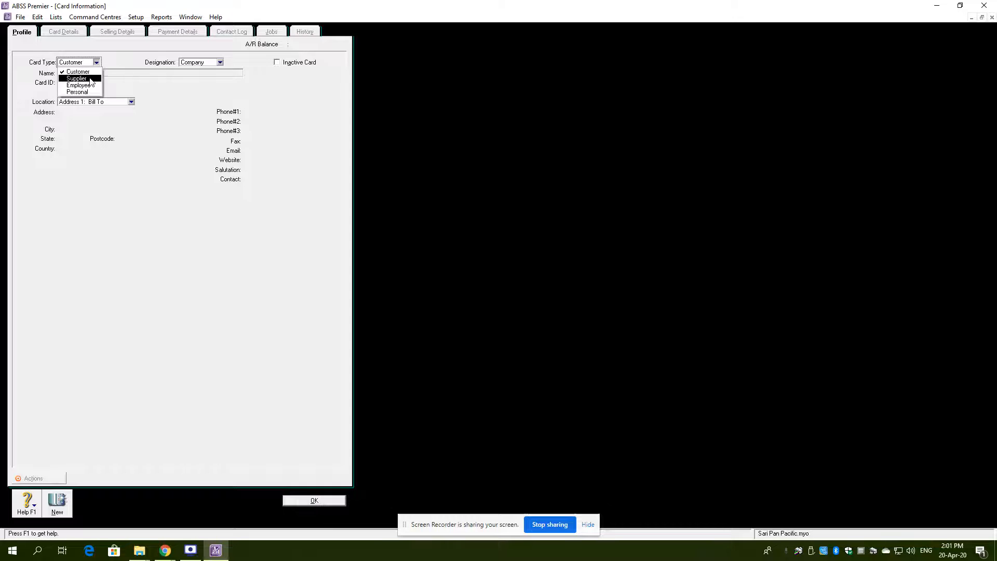
Switch the card type to Supplier and record KUYA BABE'S, LE GRANDEUR and GROUND UP.
left_click(91, 79)
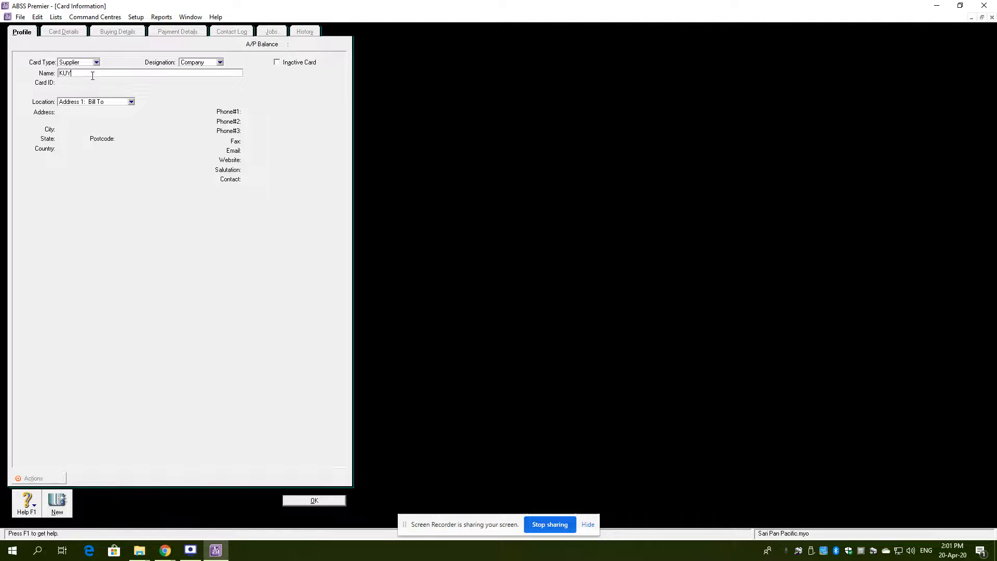
type("KUYA BABE'S")
key("Return")
type("LE GRANDEUR")
key("Return")
type("GROUND UP")
key("Return")
left_click(97, 63)
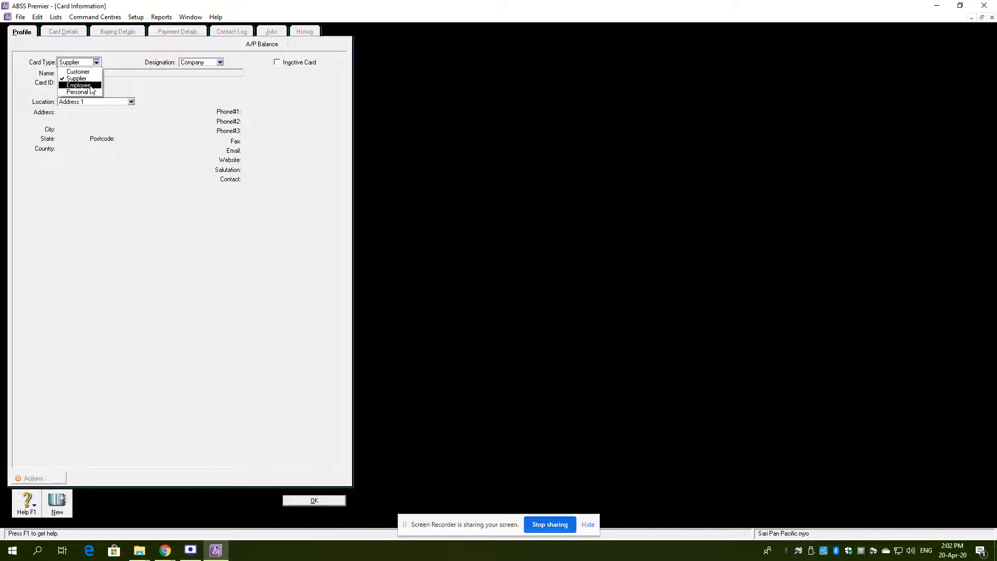
Make the new card an employee card, correct the employee's last name, and save it.
left_click(92, 85)
key("Tab")
key("Tab")
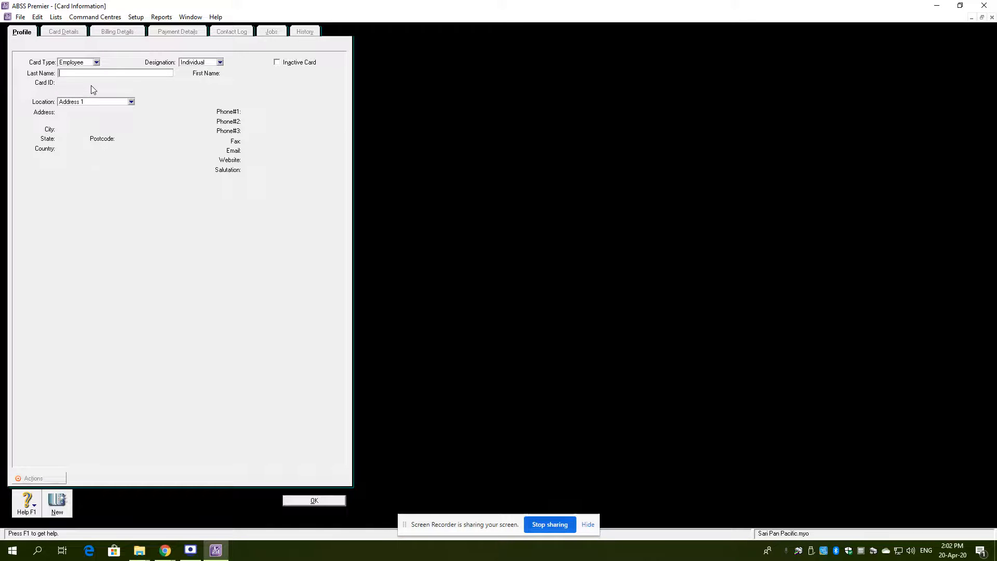
type("FAY")
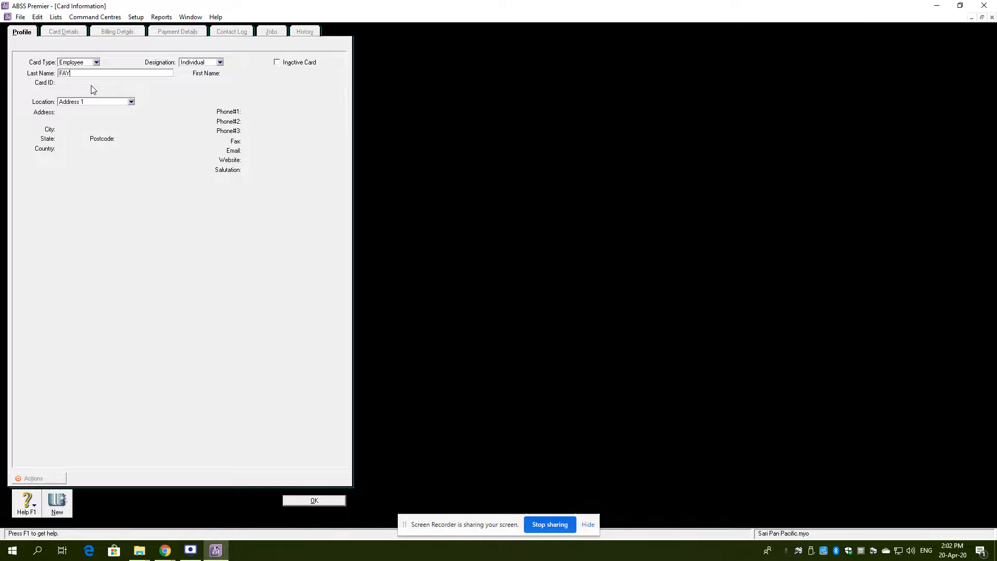
key("BackSpace")
key("BackSpace")
key("BackSpace")
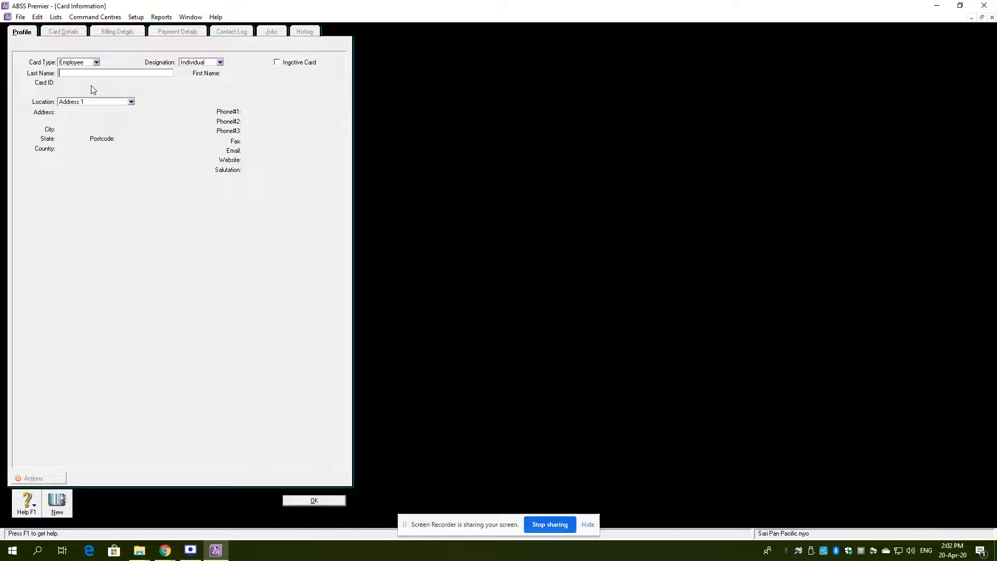
type("GHEA")
left_click(315, 500)
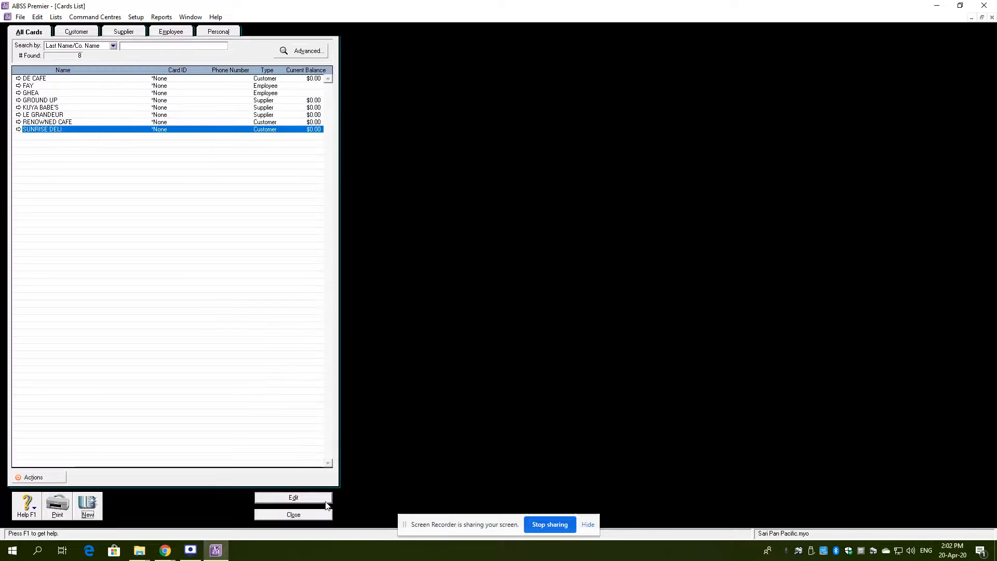
Review the customer, supplier and employee cards in turn, then close the Cards List.
left_click(72, 32)
left_click(131, 32)
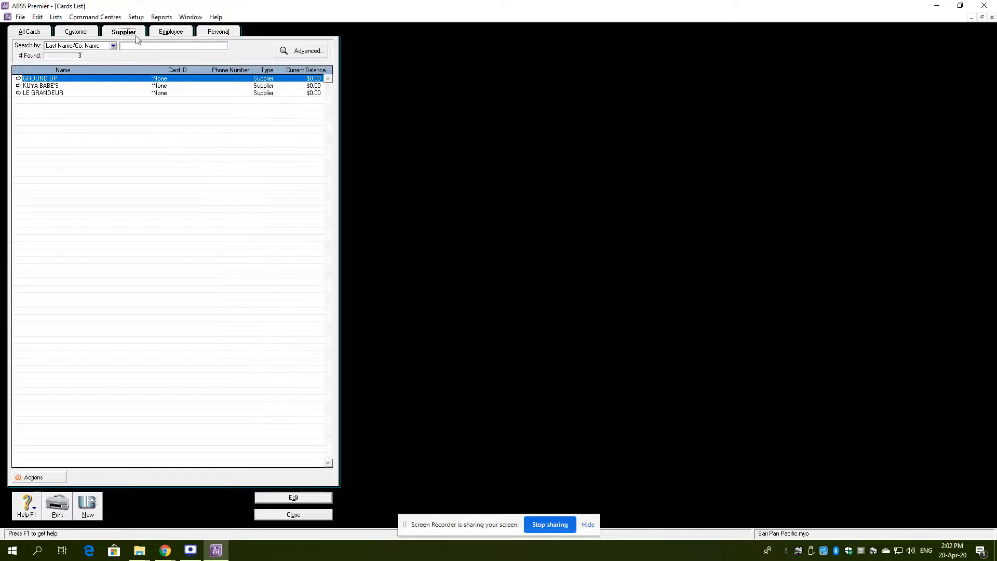
left_click(169, 34)
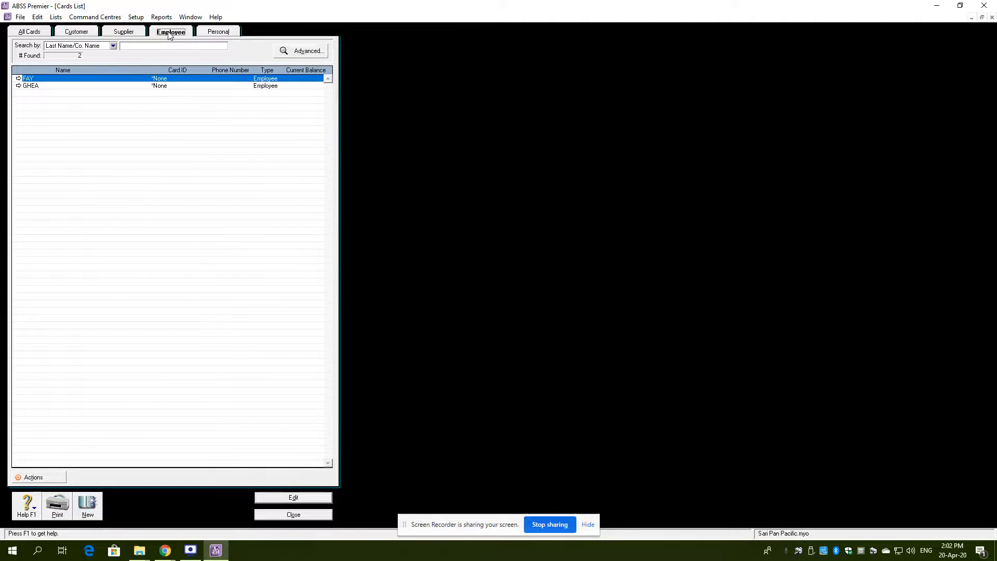
key("Escape")
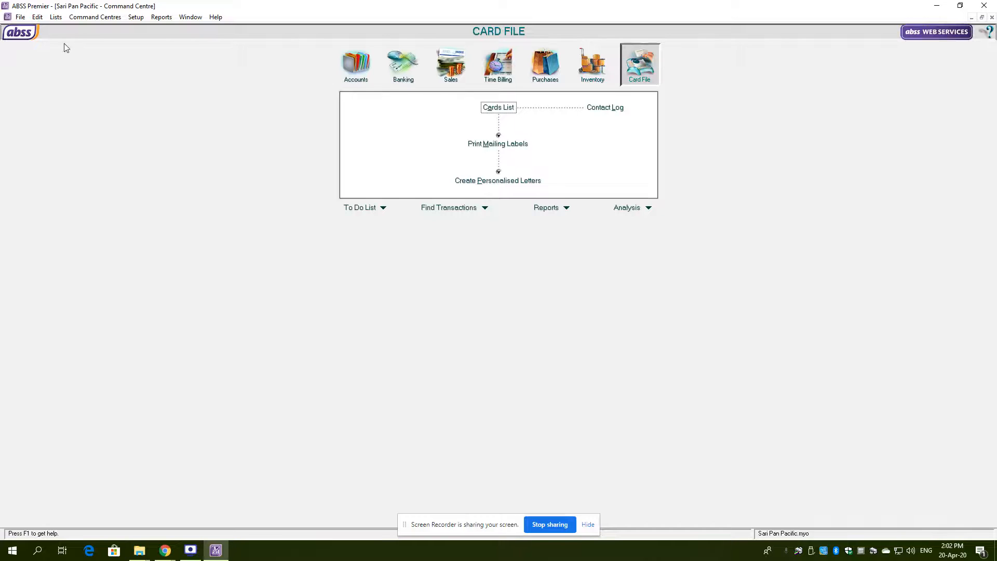
Open the Items List from the Lists menu and start a new item.
left_click(54, 18)
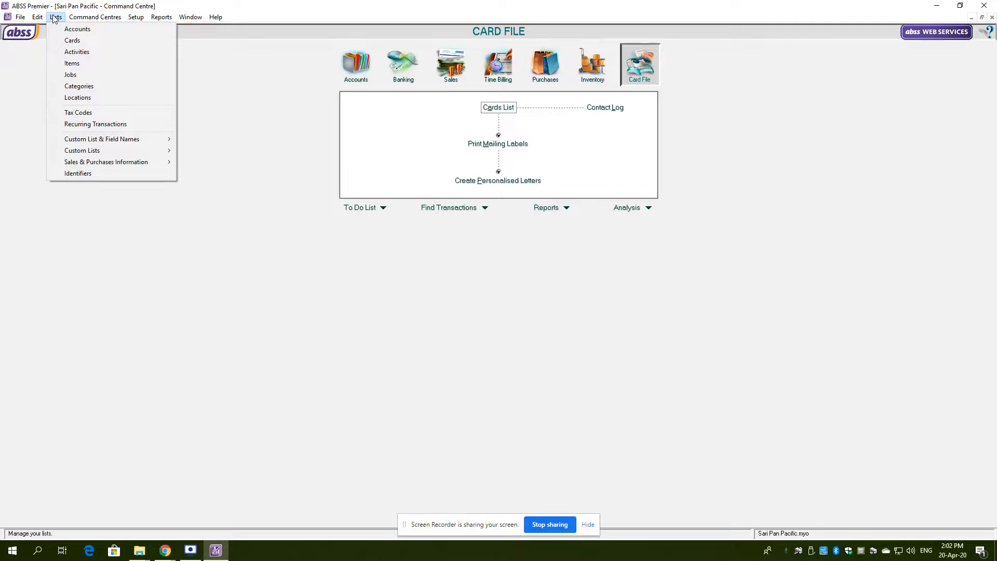
left_click(68, 64)
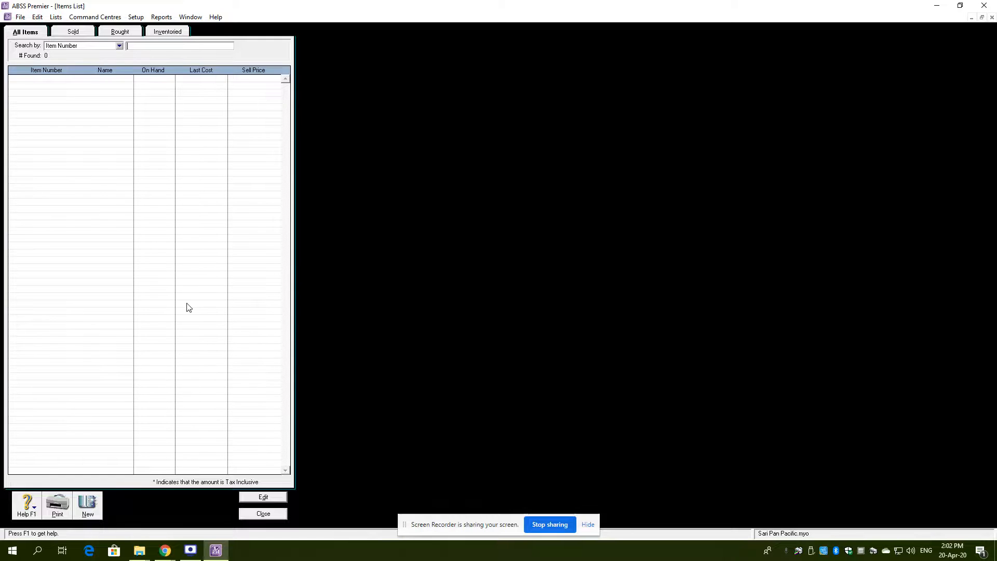
left_click(88, 503)
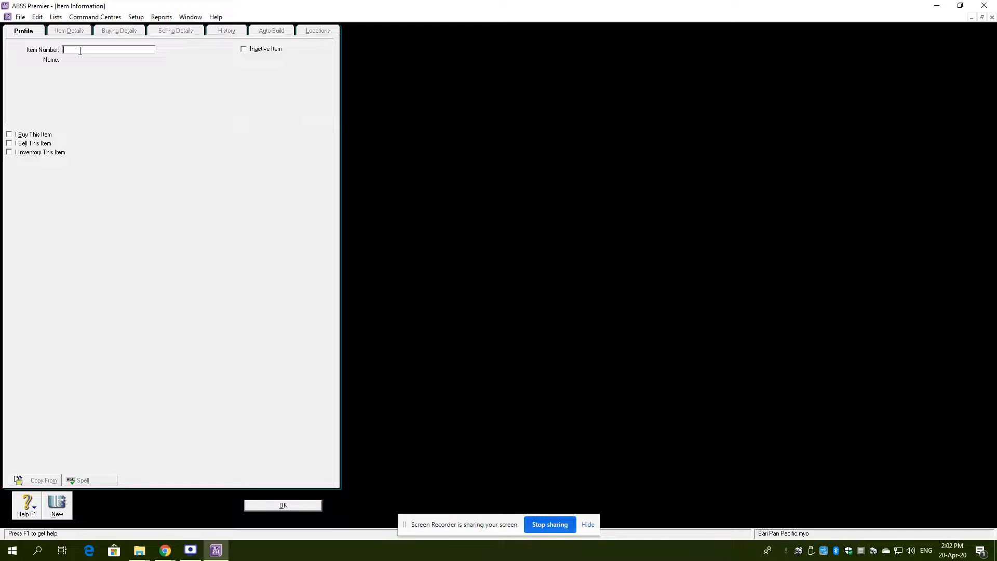
Enter item number CL named Clairmount, marked as bought, sold and inventoried.
type("CL")
key("Tab")
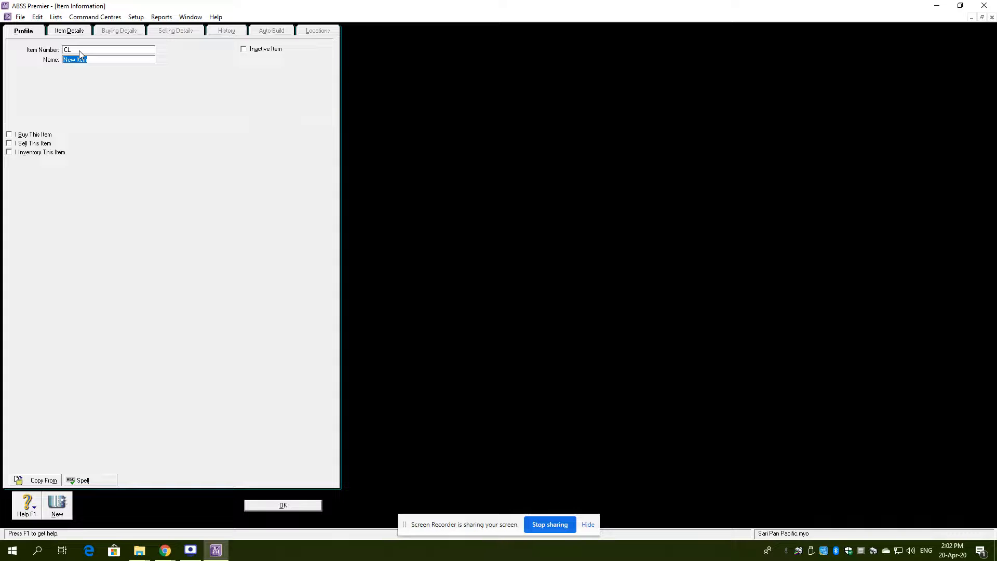
type("Clairmount")
key("Tab")
key("Tab")
left_click(21, 145)
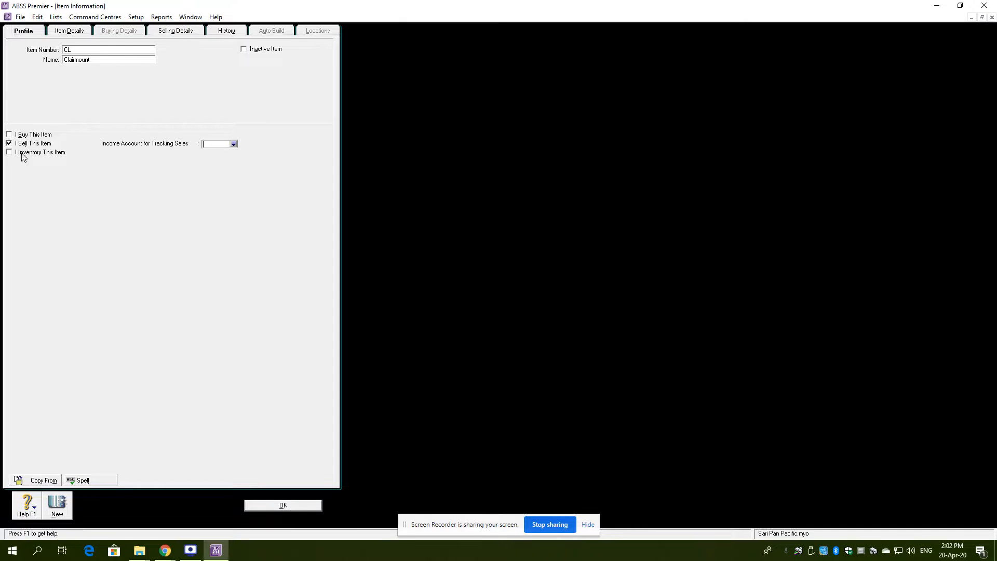
left_click(21, 154)
left_click(9, 135)
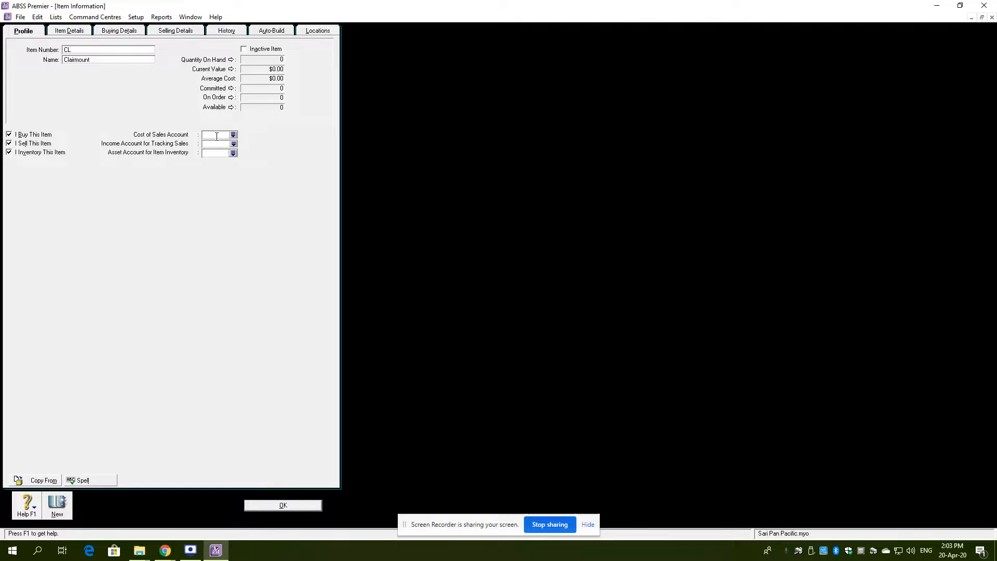
Assign accounts 5-1000 for cost of sales, 4-1000 for income and 1-2800 for inventory.
type("51")
key("Tab")
type("4-")
type("1")
left_click(222, 154)
type("12")
key("Tab")
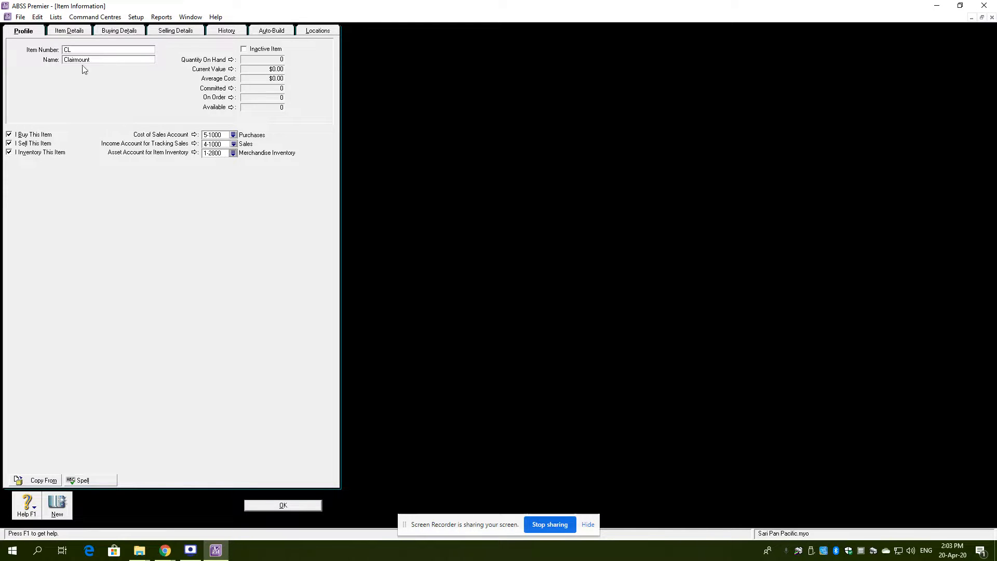
In buying details, set the buying unit to Unit and the tax code to N-T.
left_click(70, 35)
left_click(106, 33)
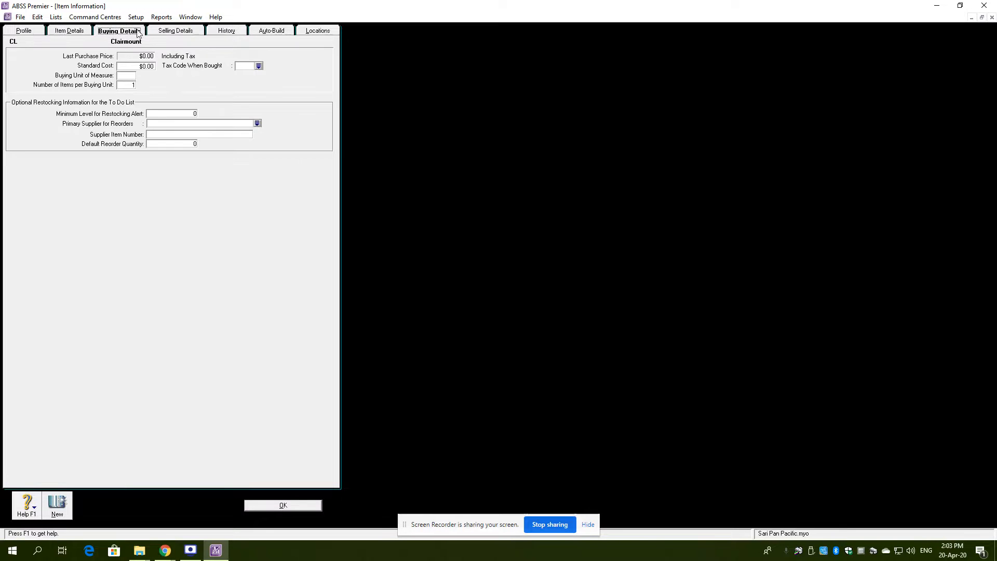
left_click(129, 76)
type("Unit")
left_click(249, 65)
type("N-T")
key("Tab")
Set a 360,000 base selling price, N-T tax code, zero other levels, and save Clairmount.
left_click(188, 34)
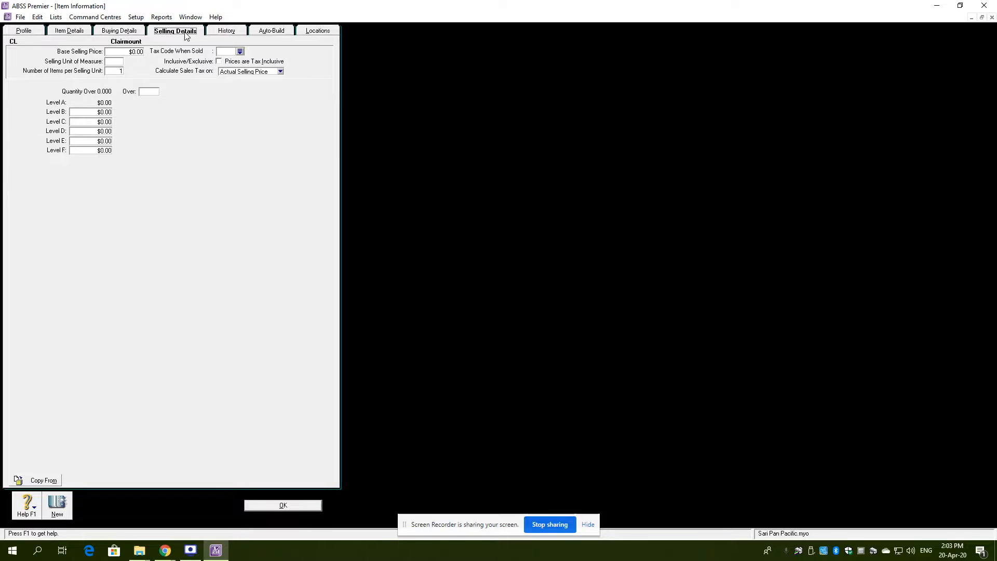
left_click(121, 52)
type("360,000")
key("Tab")
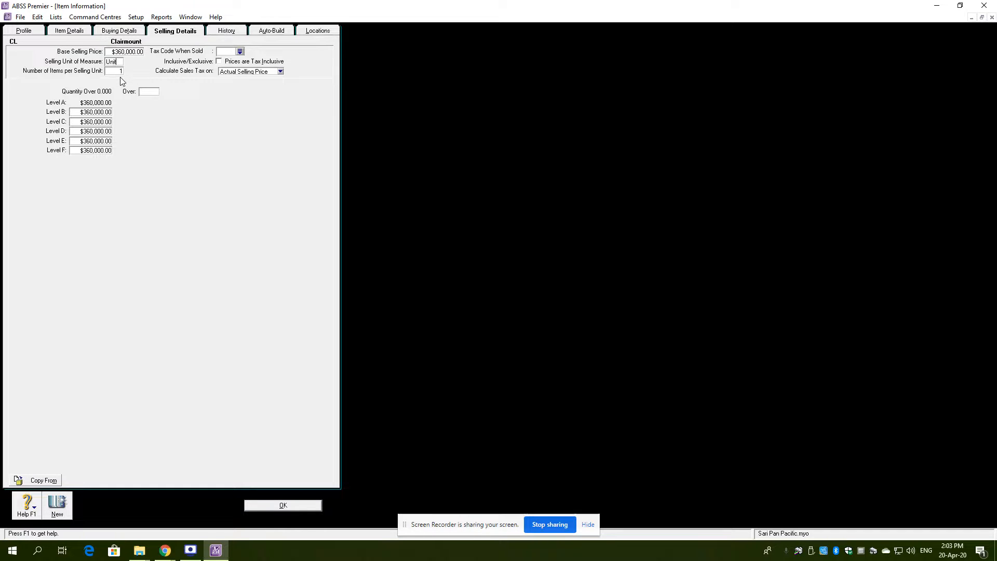
type("N-T")
left_click(96, 112)
type("0")
key("Tab")
type("0")
key("Tab")
type("0")
key("Tab")
type("0")
key("Tab")
type("0")
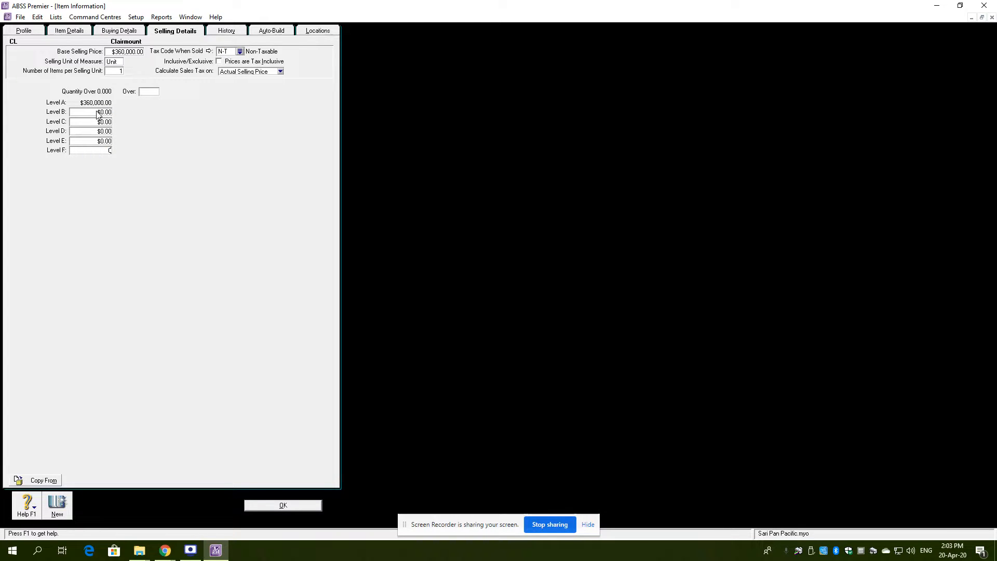
key("Tab")
left_click(57, 503)
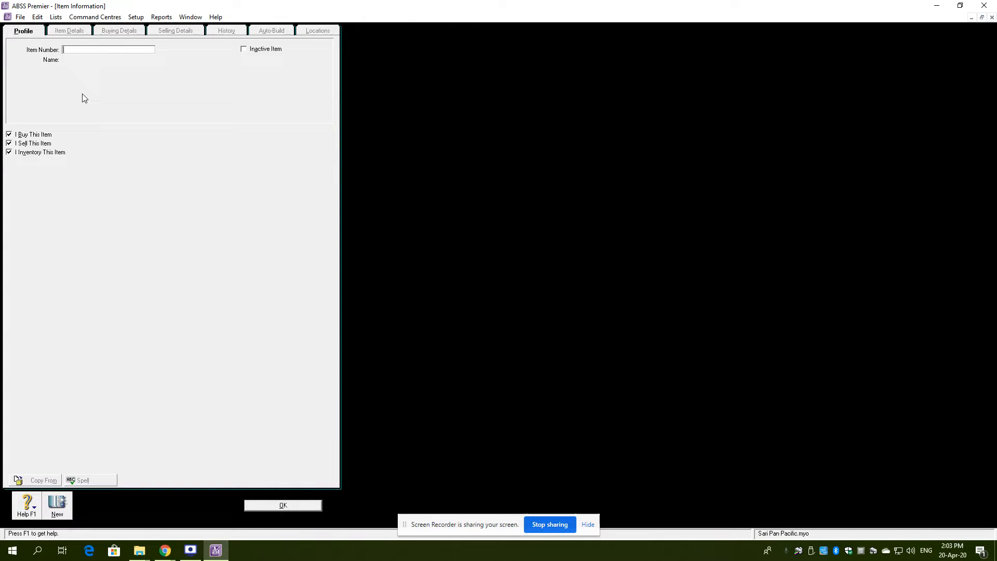
Enter item number CR with the name Carbonara Rice.
type("CR")
key("Tab")
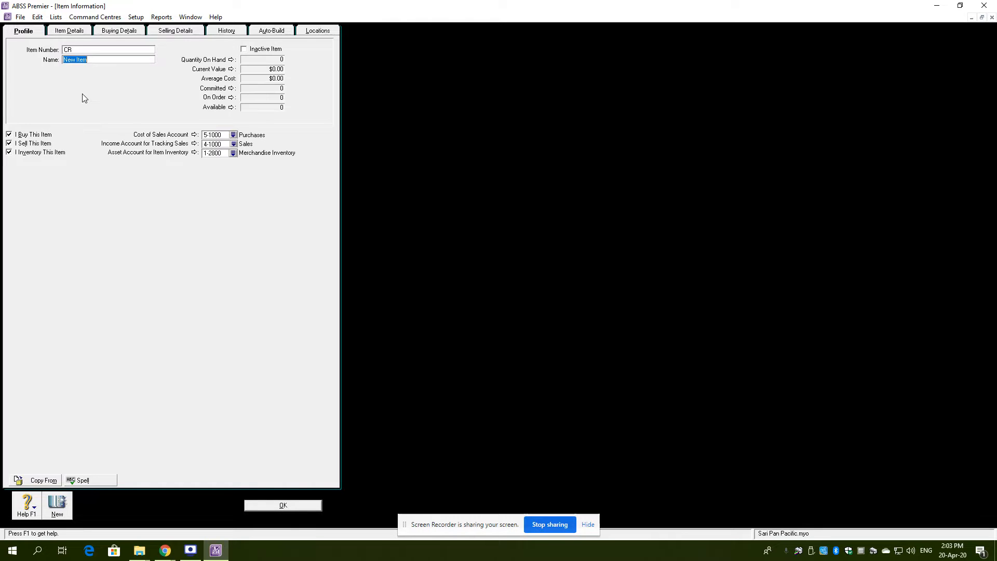
type("Carbonara Rice")
key("Tab")
Set a 216,000 base selling price with Levels B–F at 0 and save the item.
left_click(118, 32)
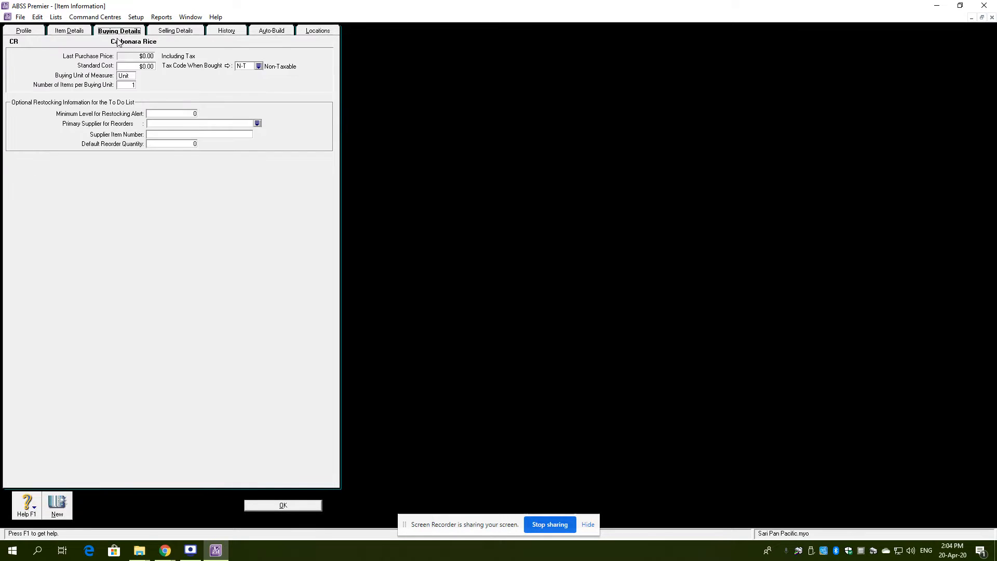
left_click(186, 32)
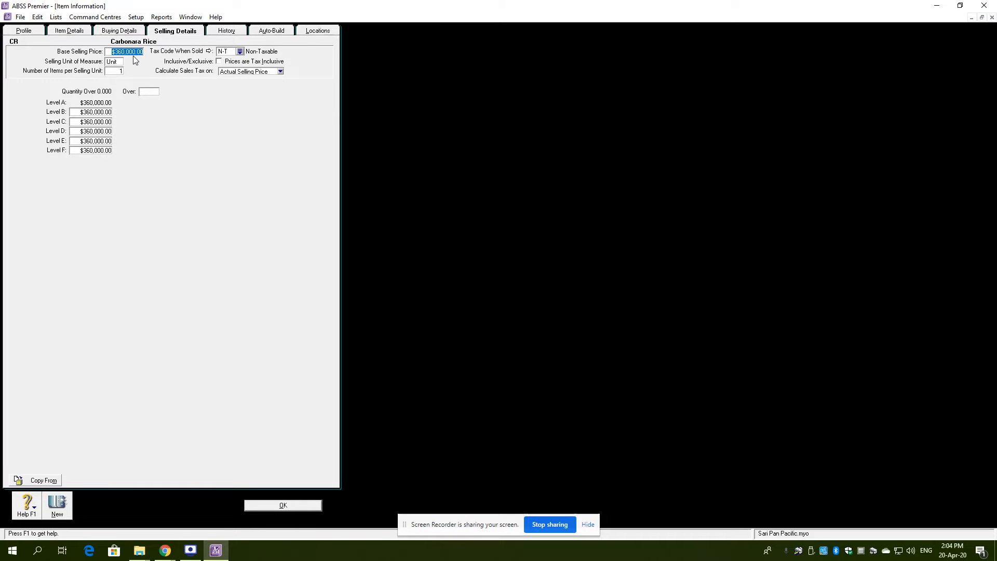
type("216000")
key("Tab")
left_click(85, 113)
type("0\t0\t0\t0\t0")
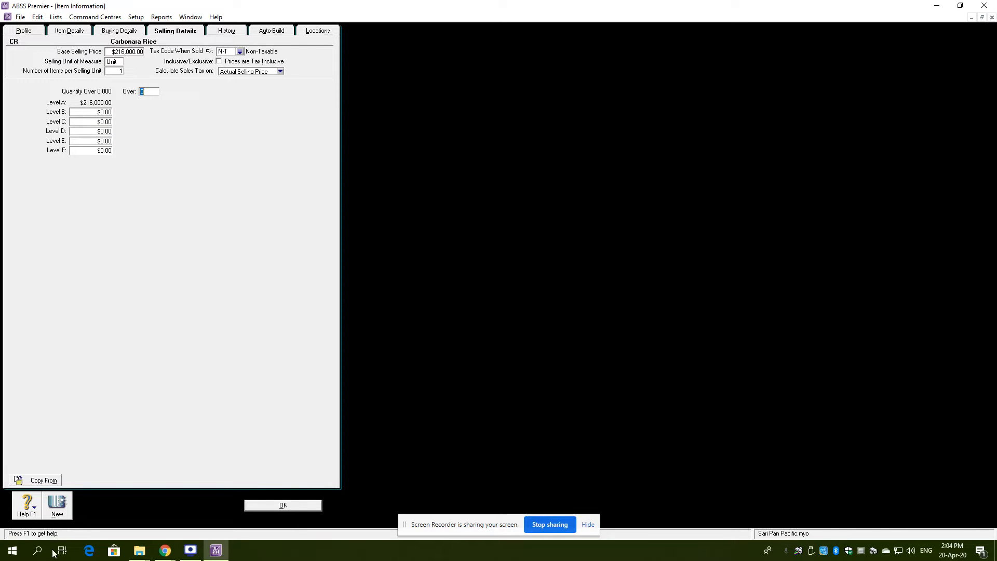
left_click(63, 511)
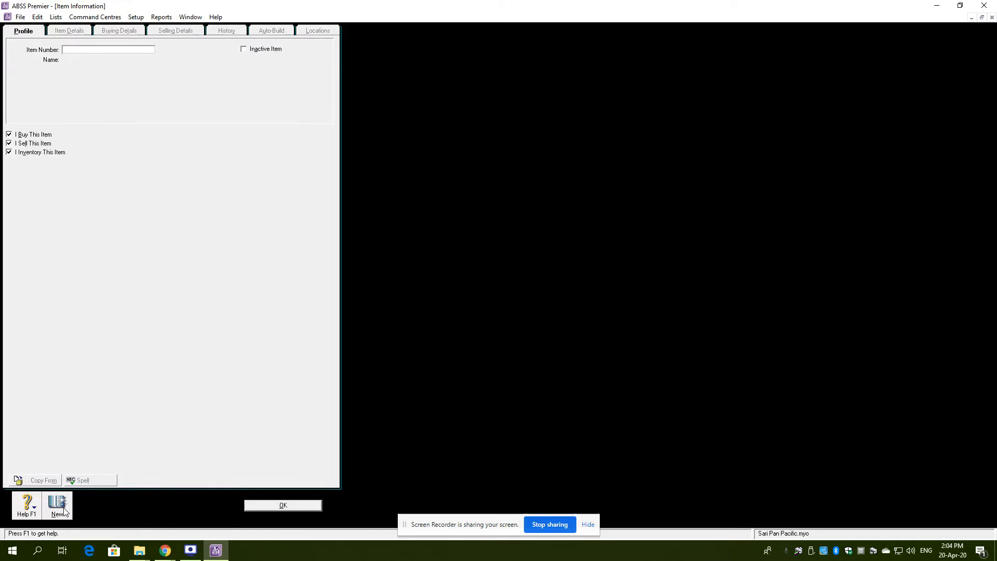
Enter item CS named Cold Stone Cake with a 450,000 base selling price.
type("cs")
key("BackSpace")
key("BackSpace")
type("CS")
key("Tab")
type("Col")
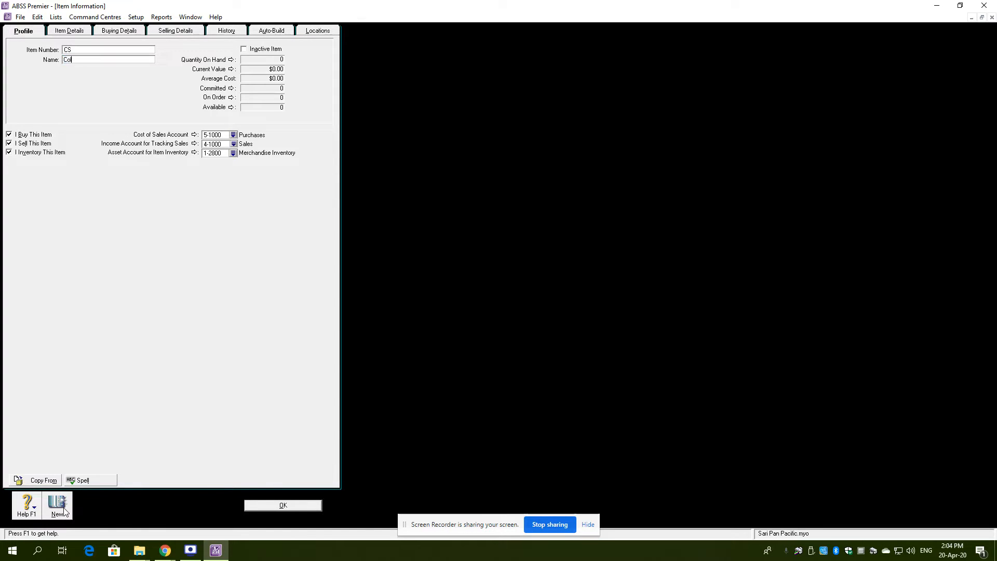
type("d Stone Cake")
key("Tab")
left_click(120, 30)
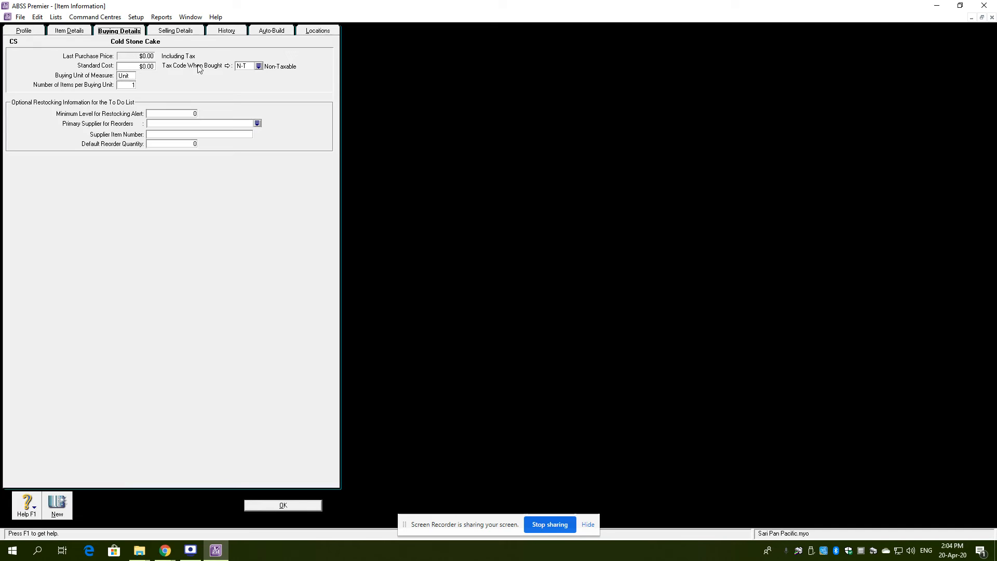
left_click(172, 32)
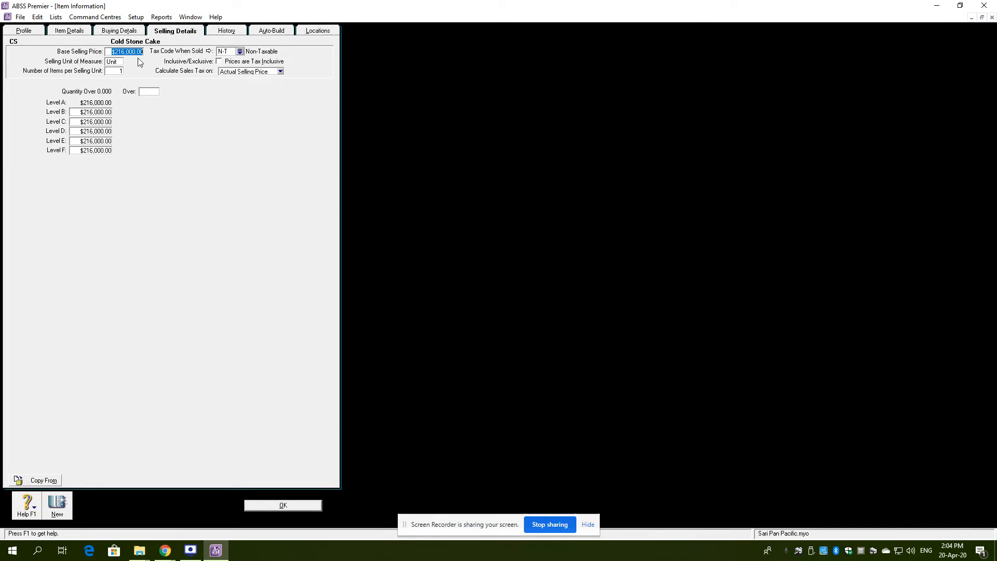
type("450000")
key("Tab")
Set price Levels B–F to 0, save Cold Stone Cake, and close the Items List.
left_click(97, 113)
type("0")
key("Tab")
type("0")
key("Tab")
type("0")
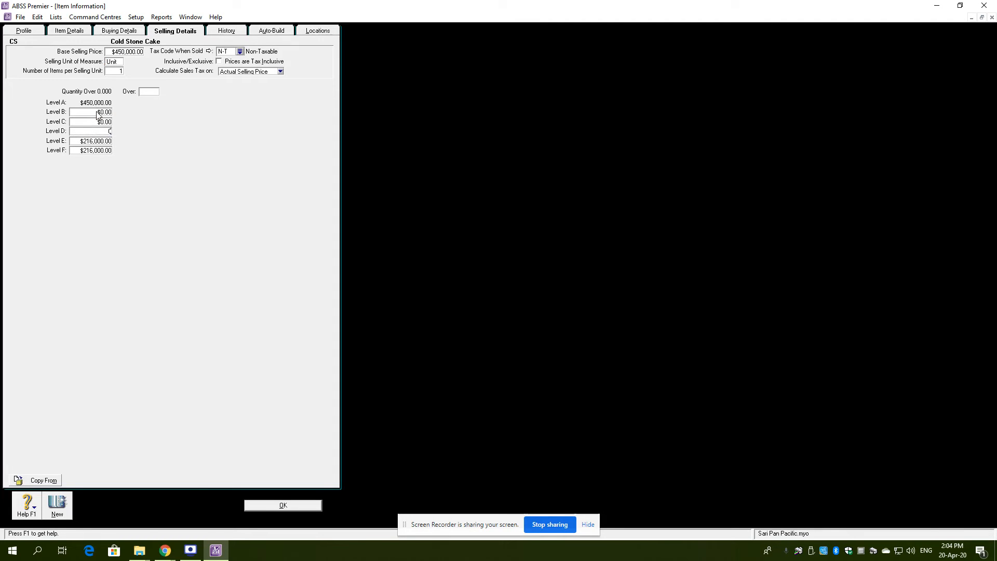
key("Tab")
type("0")
key("Tab")
key("0")
key("Tab")
left_click(295, 504)
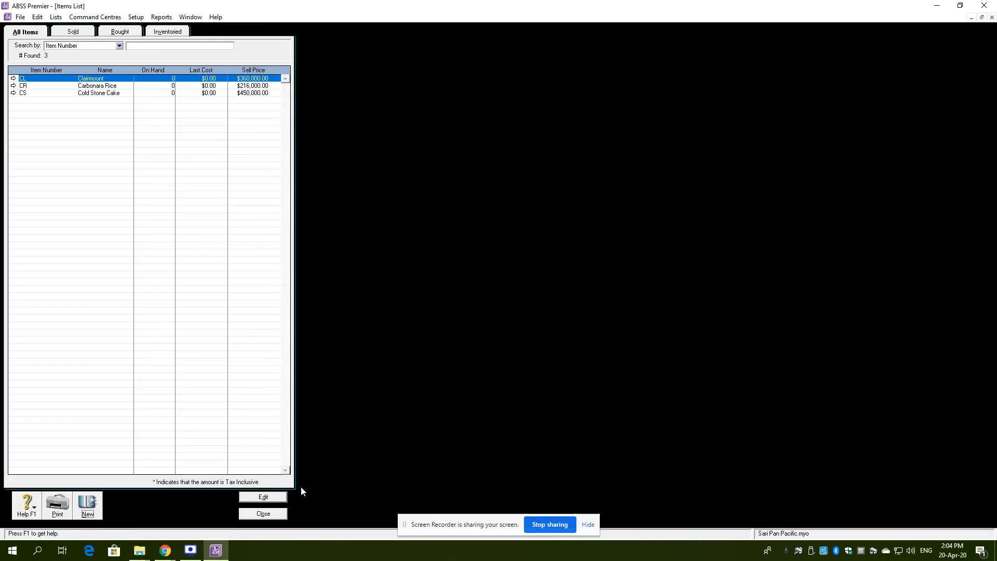
left_click(272, 517)
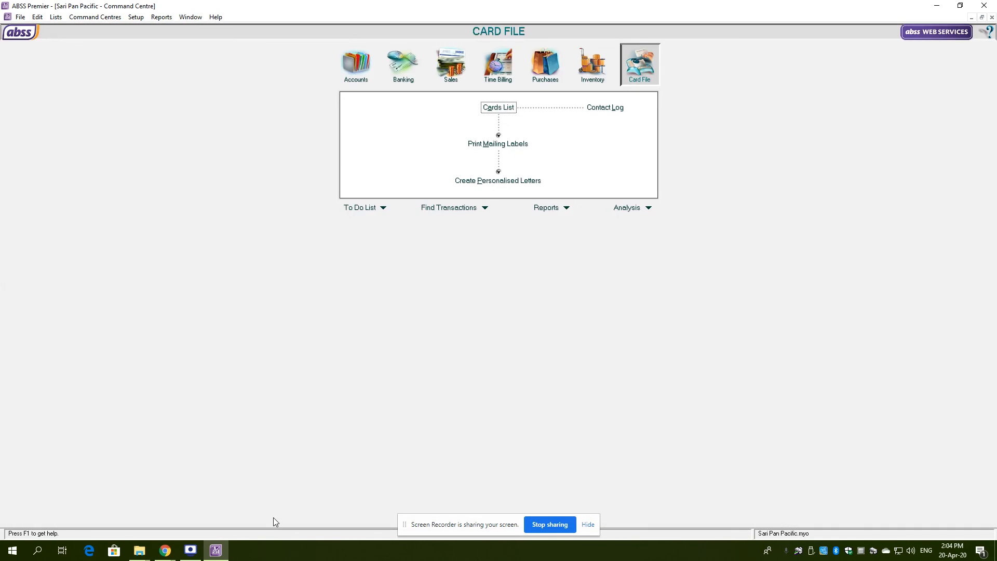